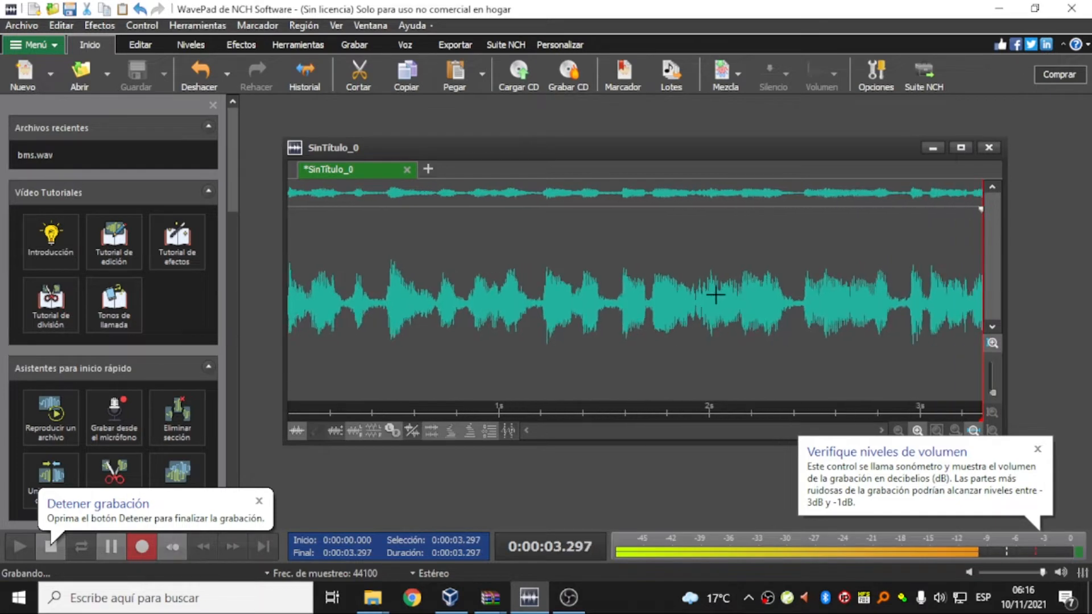
- Widen the window of the audio being recorded on both sides and stop the recording
{"action": "left_click_drag", "start_coordinate": [1008, 301], "coordinate": [1083, 299]}
{"action": "left_click_drag", "start_coordinate": [282, 285], "coordinate": [246, 287]}
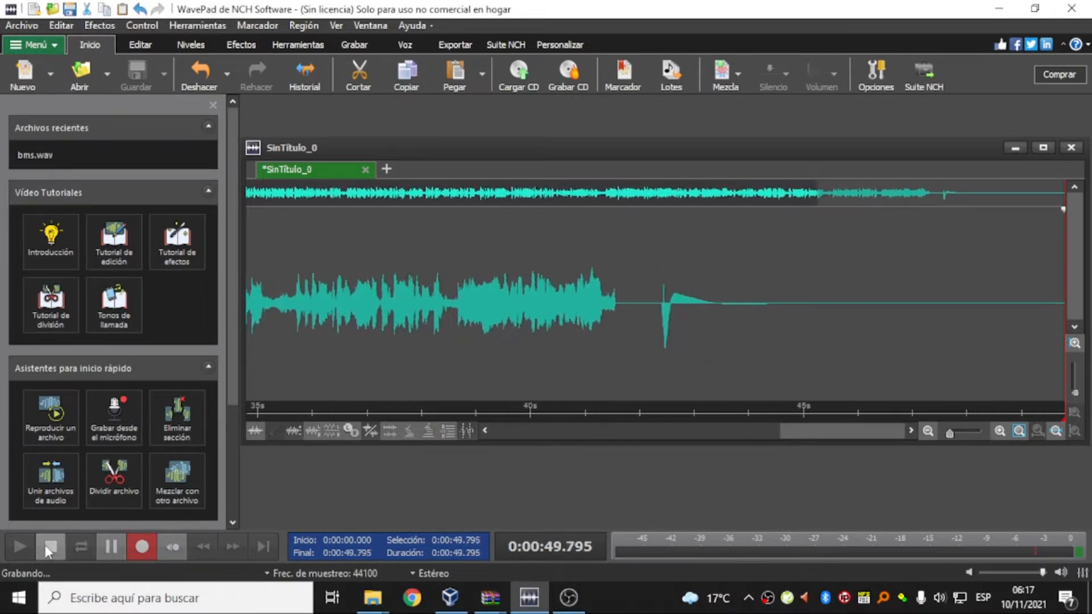
{"action": "left_click", "coordinate": [101, 547]}
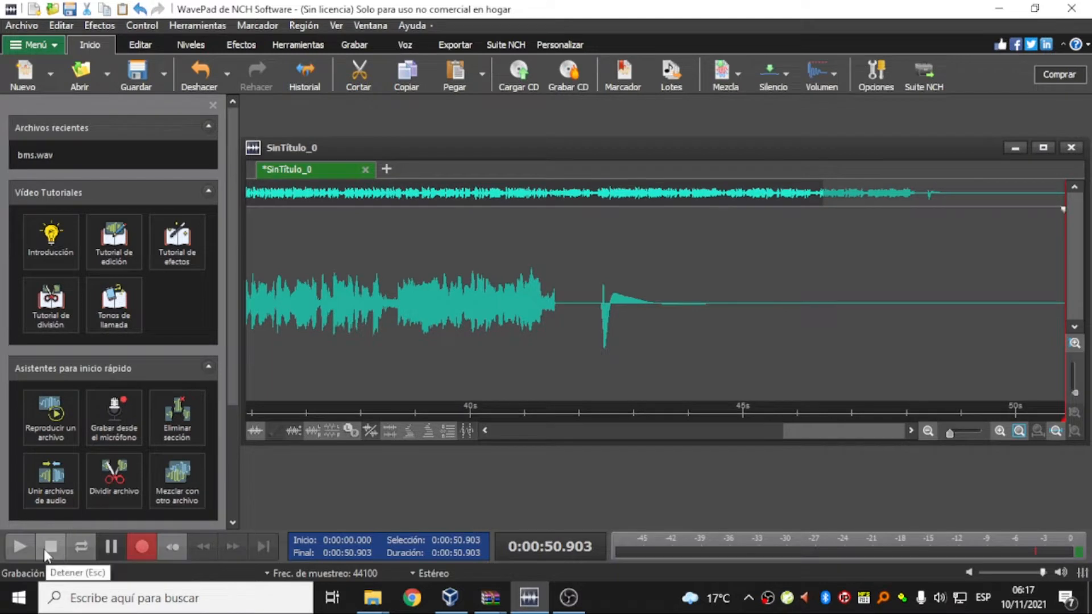
{"action": "left_click", "coordinate": [50, 548]}
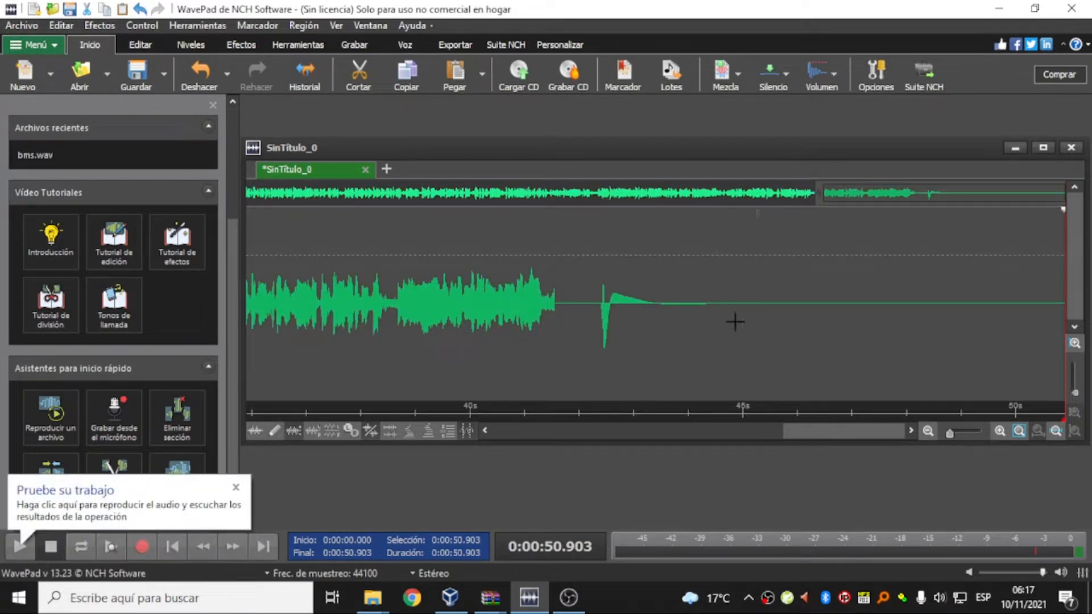
{"action": "left_click", "coordinate": [236, 489]}
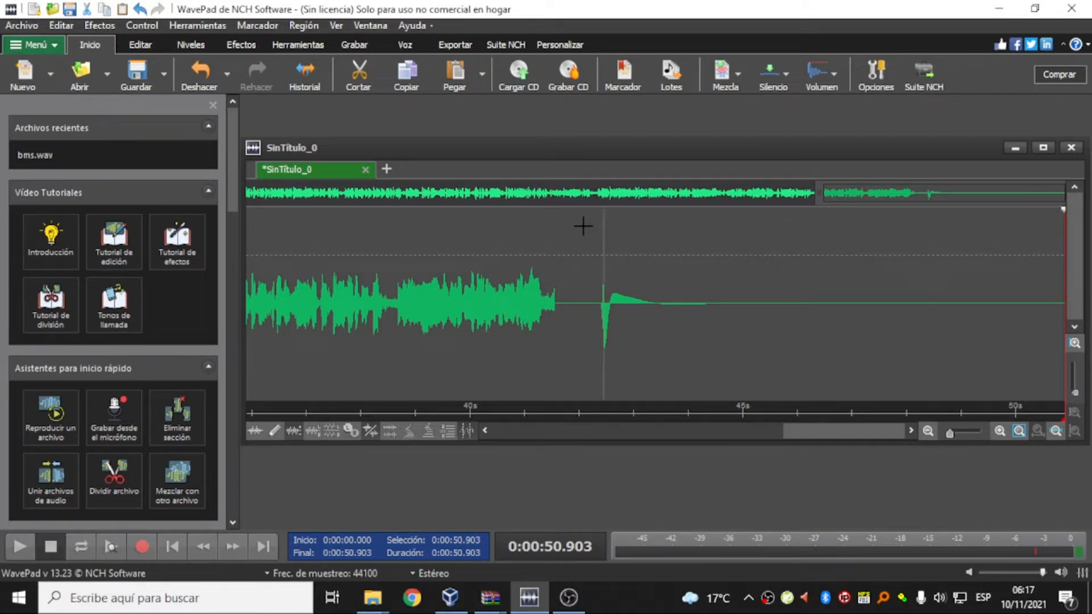
- Play back the recording from about 38 s and again from its beginning
{"action": "left_click", "coordinate": [367, 322]}
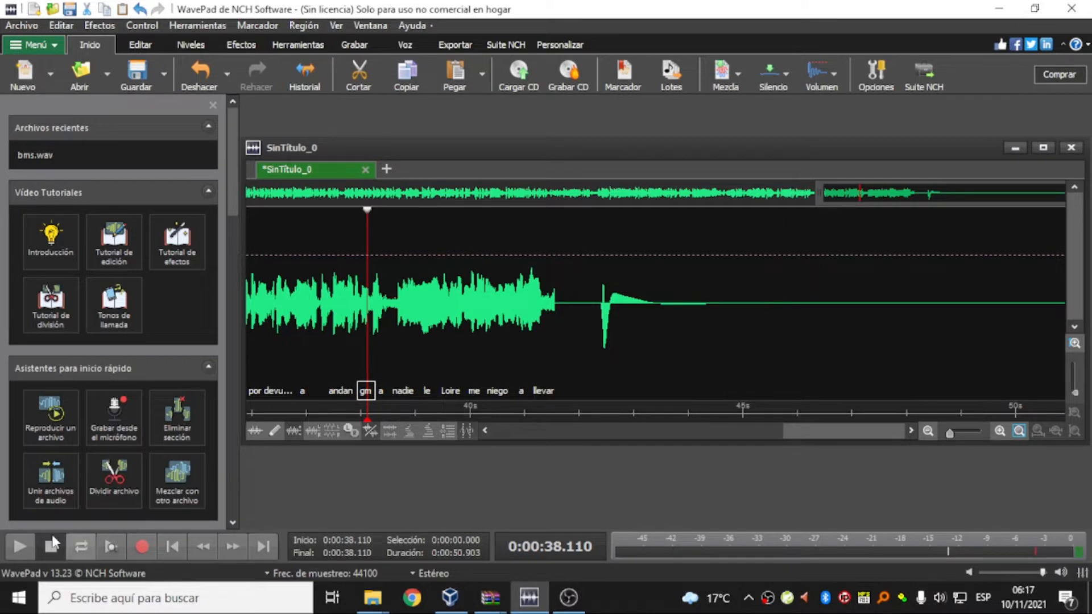
{"action": "left_click", "coordinate": [21, 550]}
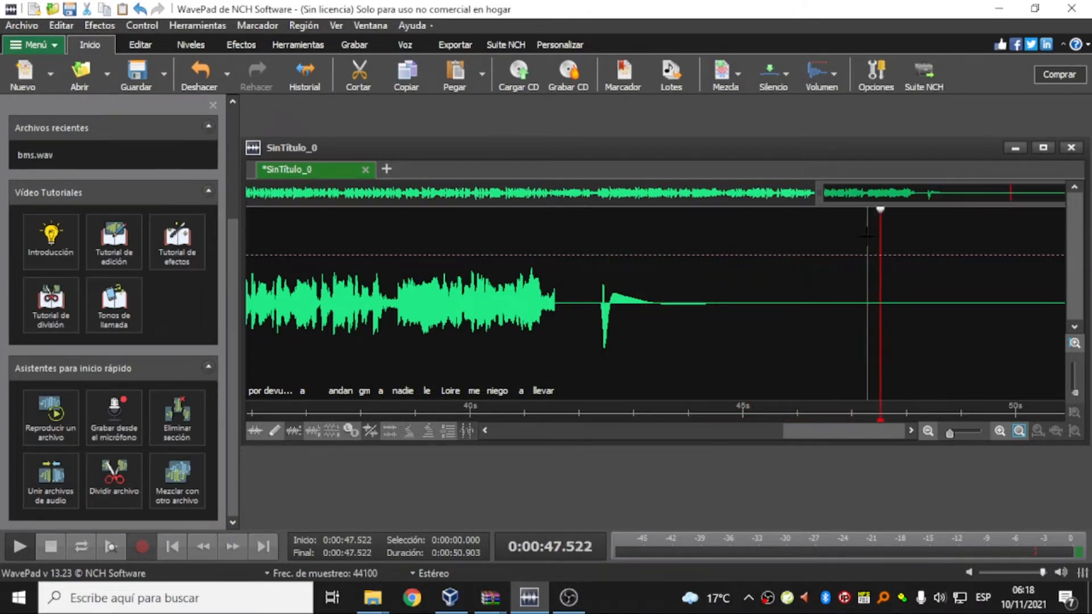
{"action": "left_click", "coordinate": [628, 191]}
{"action": "left_click_drag", "start_coordinate": [629, 190], "coordinate": [263, 186]}
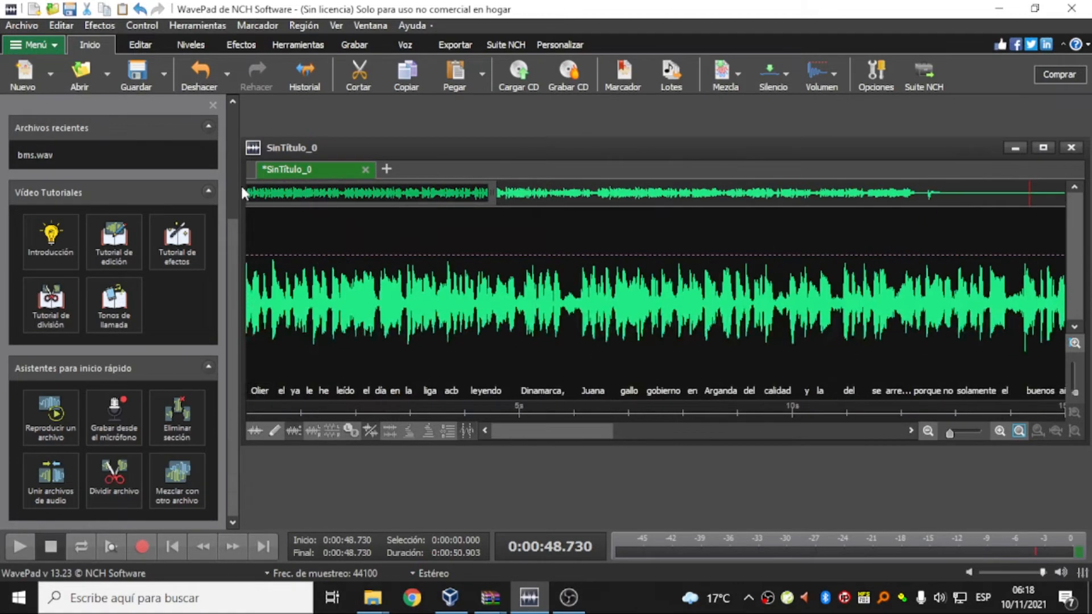
{"action": "left_click", "coordinate": [247, 212]}
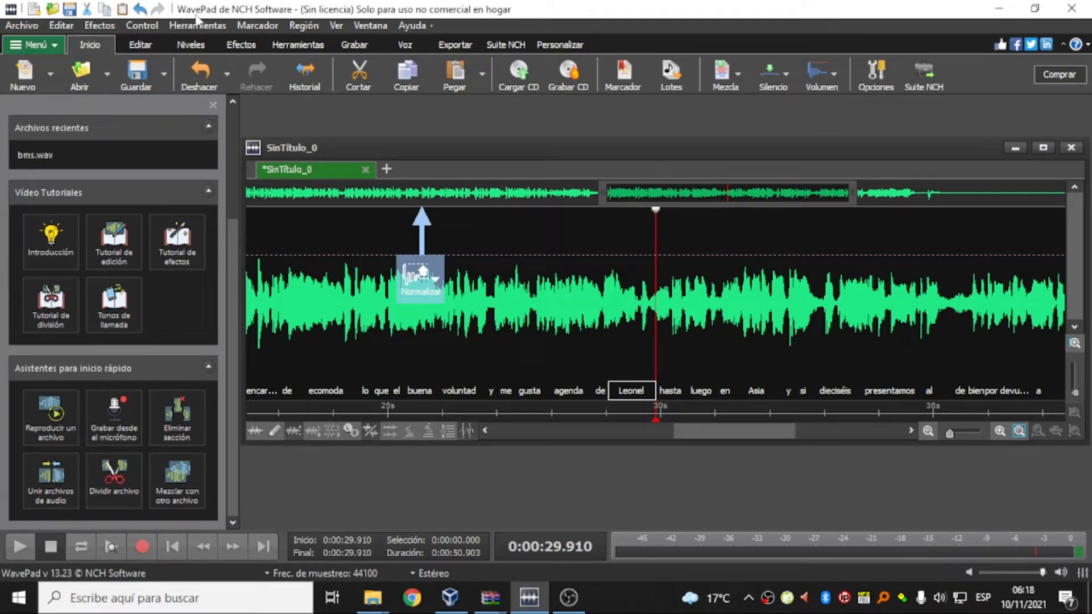
- Open the program options and examine which sound playback devices are available in the audio settings
{"action": "left_click", "coordinate": [28, 46]}
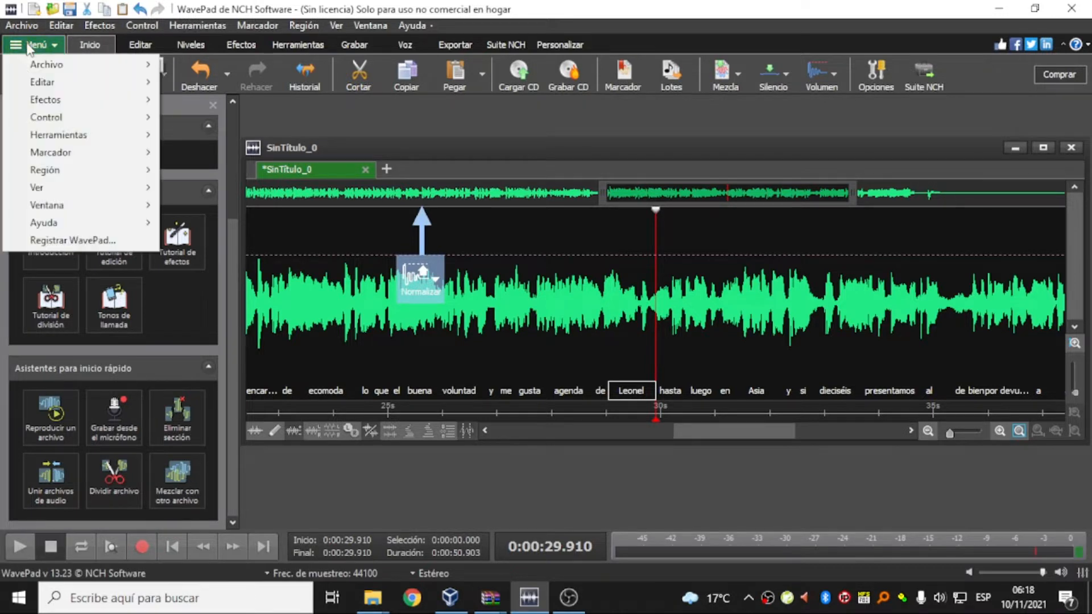
{"action": "left_click", "coordinate": [206, 26]}
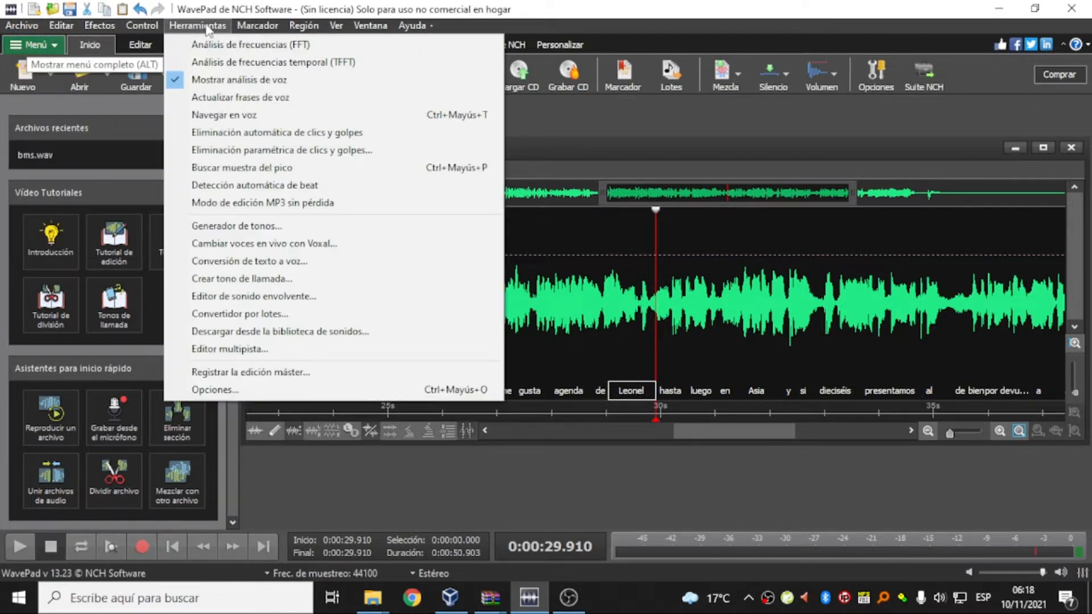
{"action": "left_click", "coordinate": [215, 390]}
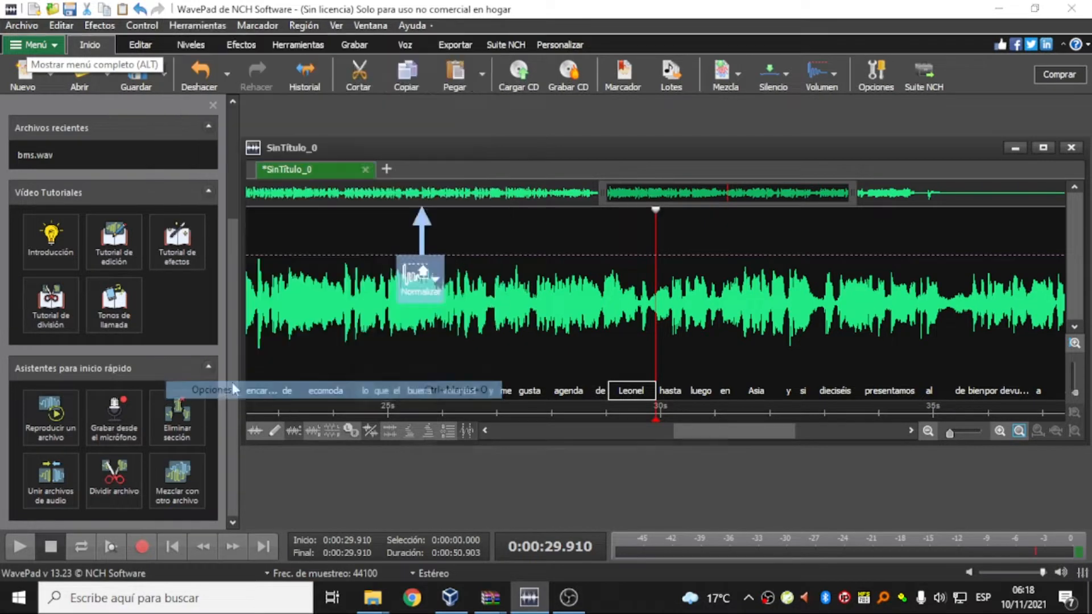
{"action": "left_click", "coordinate": [414, 92]}
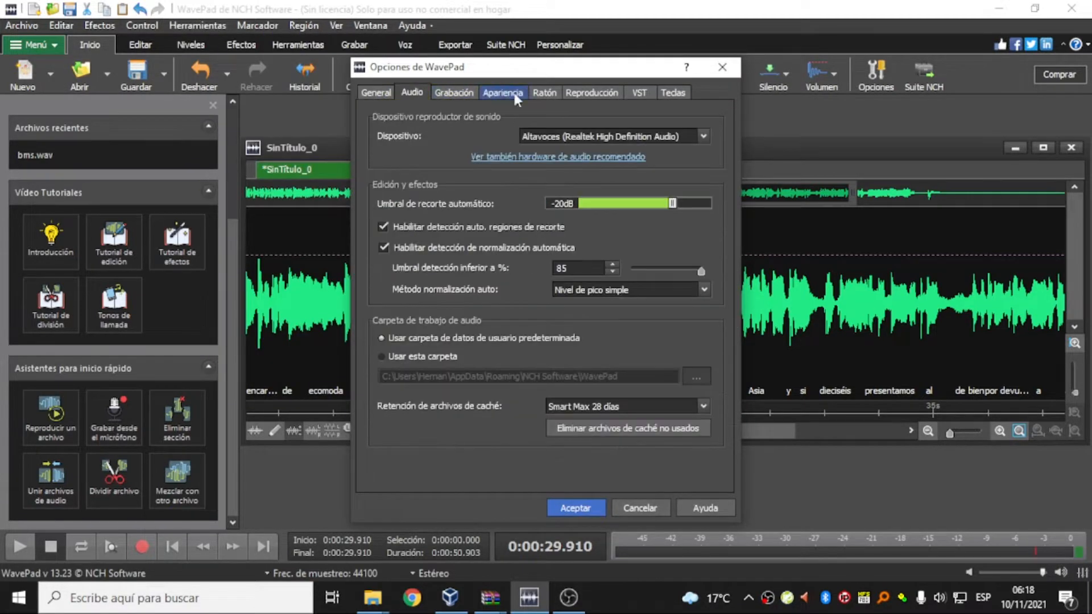
{"action": "left_click", "coordinate": [605, 135]}
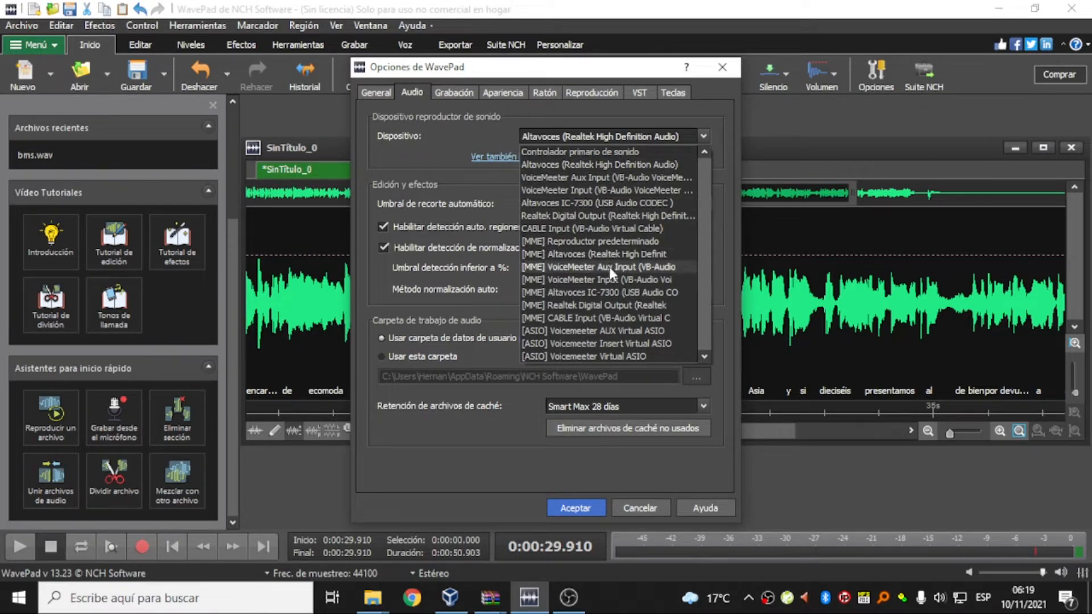
{"action": "left_click", "coordinate": [606, 137]}
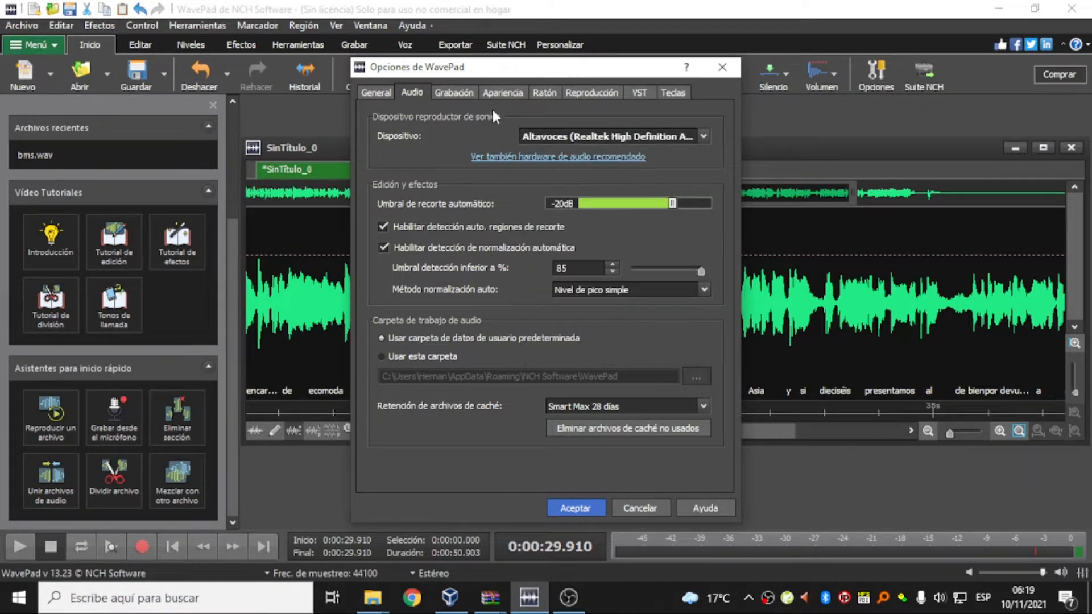
- Examine the recording, appearance and mouse options, including the choice of recording device
{"action": "left_click", "coordinate": [455, 92]}
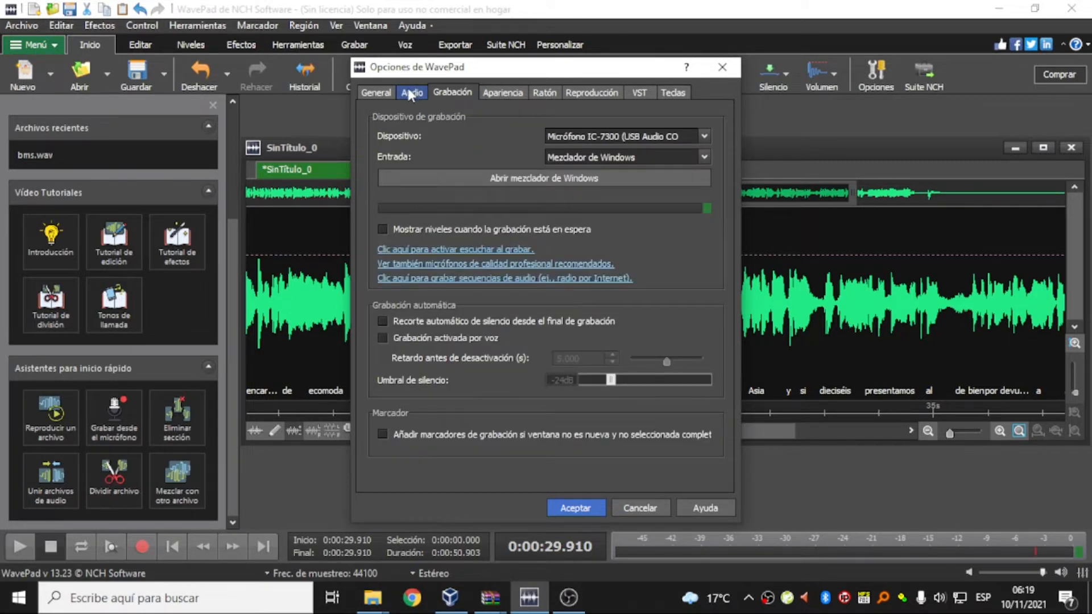
{"action": "left_click", "coordinate": [501, 92]}
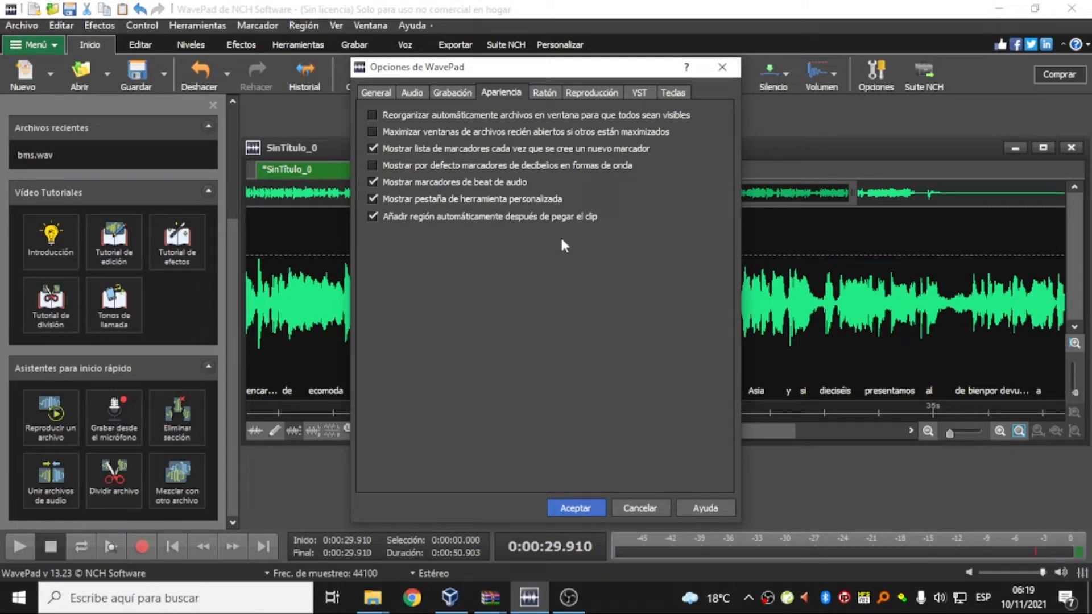
{"action": "left_click", "coordinate": [540, 91]}
{"action": "left_click", "coordinate": [464, 92]}
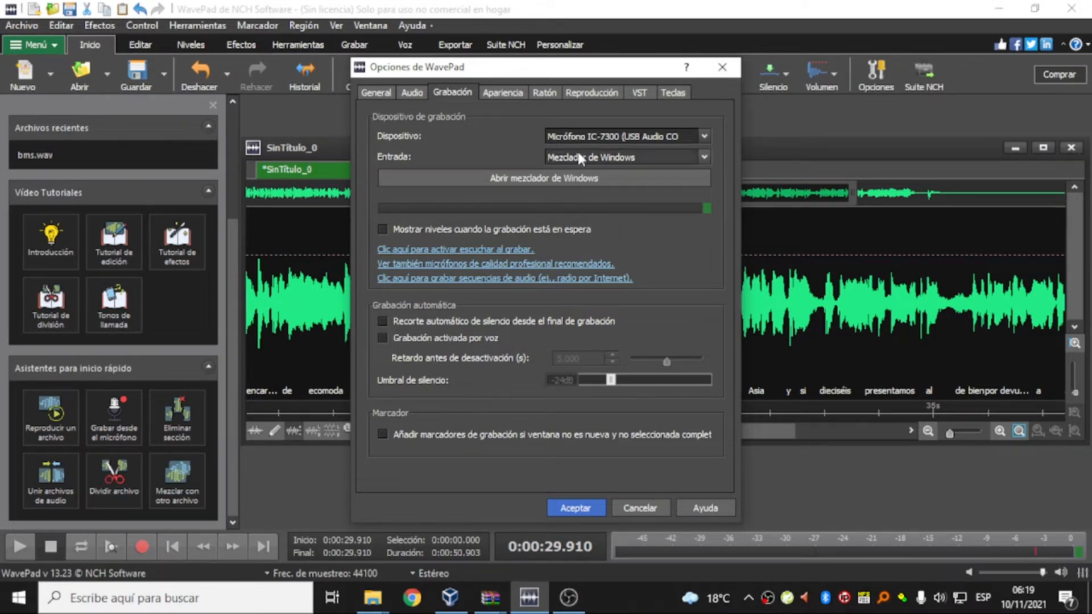
{"action": "left_click", "coordinate": [588, 136]}
{"action": "left_click", "coordinate": [588, 135]}
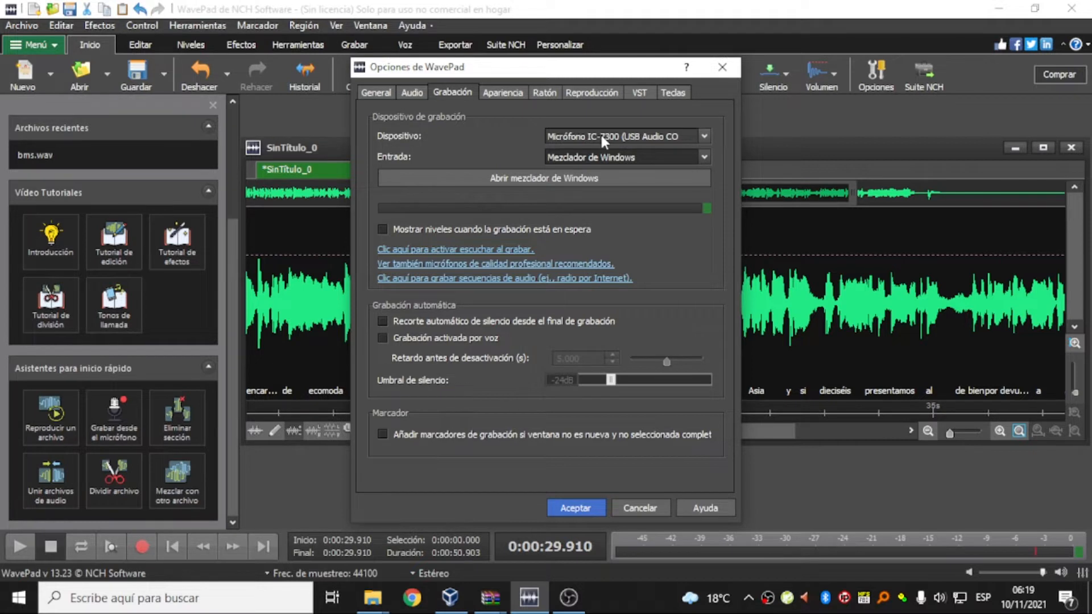
{"action": "left_click", "coordinate": [601, 136]}
{"action": "left_click", "coordinate": [601, 137]}
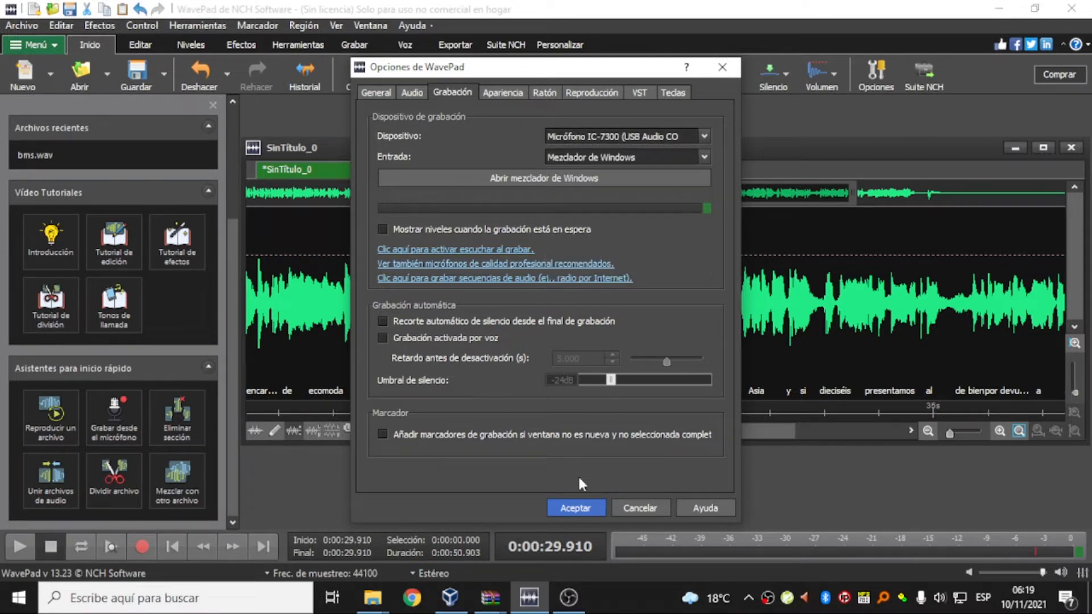
- Recheck the playback device choices and the recording settings, and accept the options without changes
{"action": "left_click", "coordinate": [419, 92]}
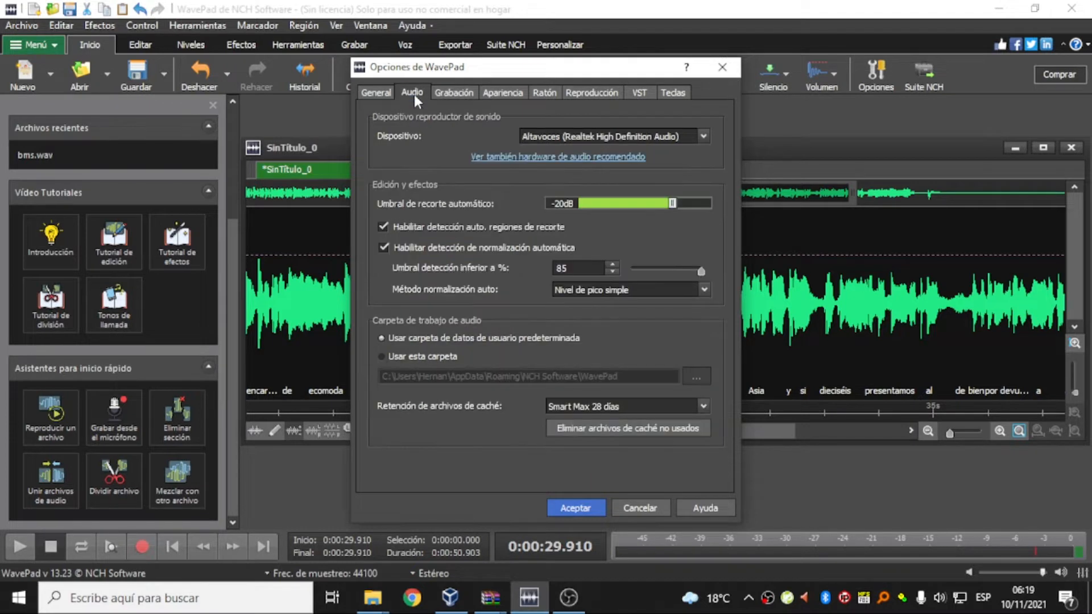
{"action": "left_click", "coordinate": [612, 132]}
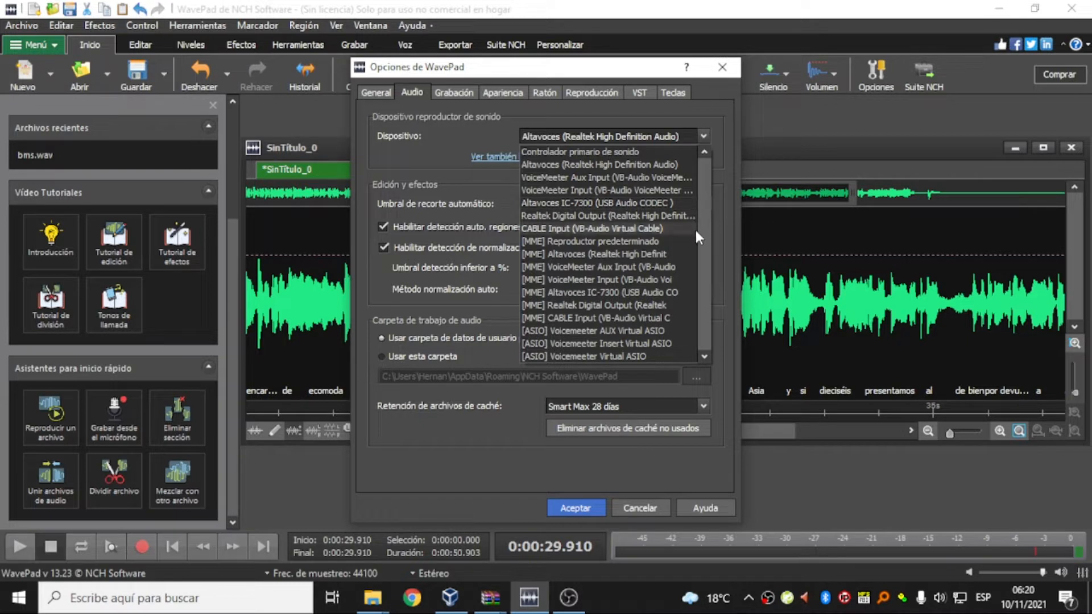
{"action": "left_click", "coordinate": [658, 464]}
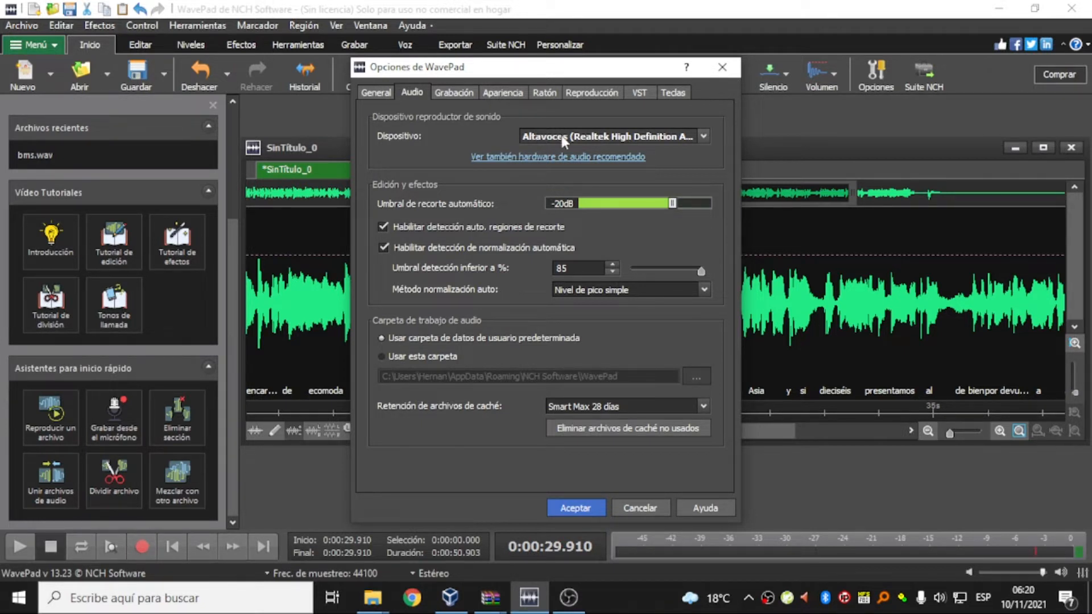
{"action": "left_click", "coordinate": [455, 92]}
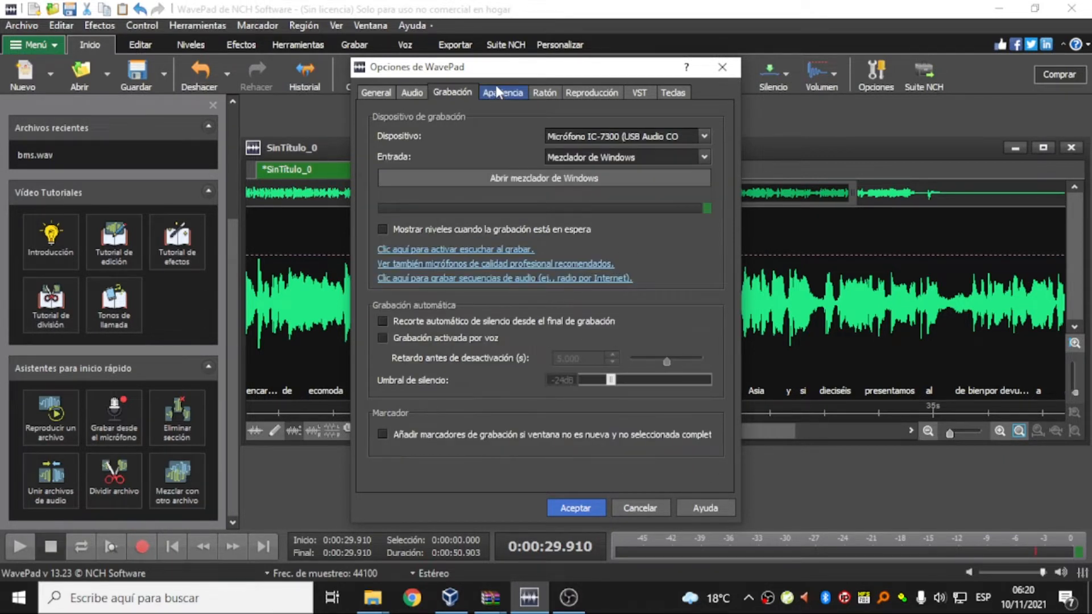
{"action": "left_click", "coordinate": [499, 93]}
{"action": "left_click", "coordinate": [580, 509]}
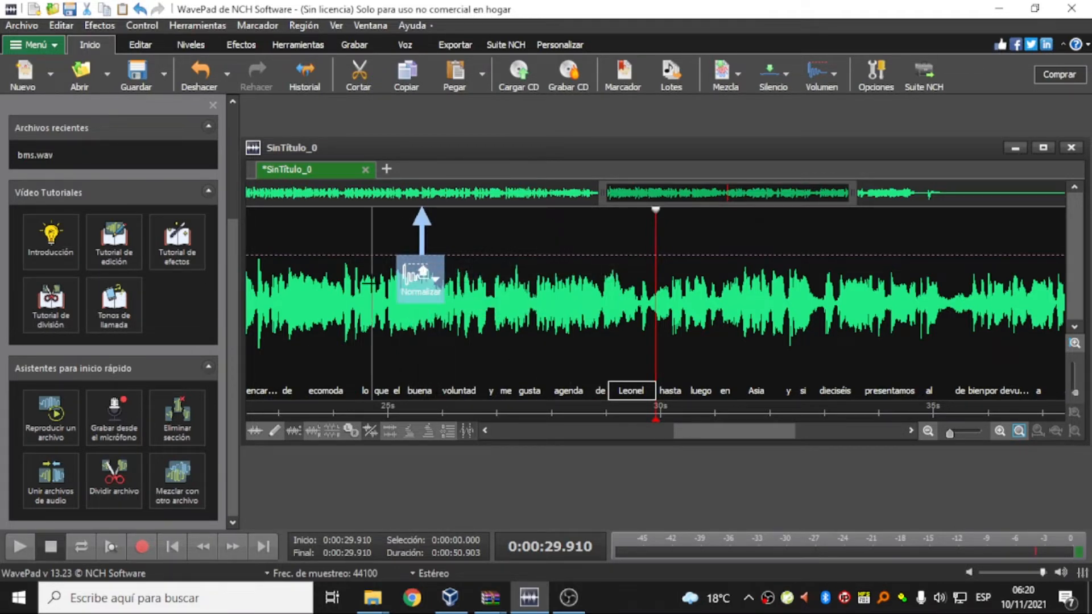
- Apply the suggested normalization to the recording and undo it
{"action": "left_click", "coordinate": [422, 279]}
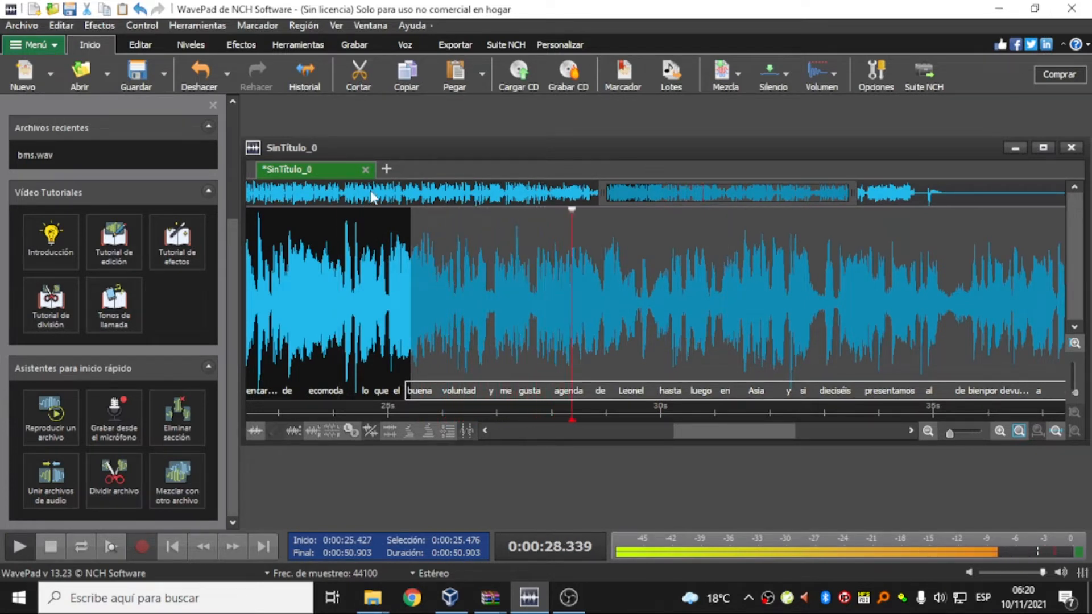
{"action": "left_click", "coordinate": [199, 72]}
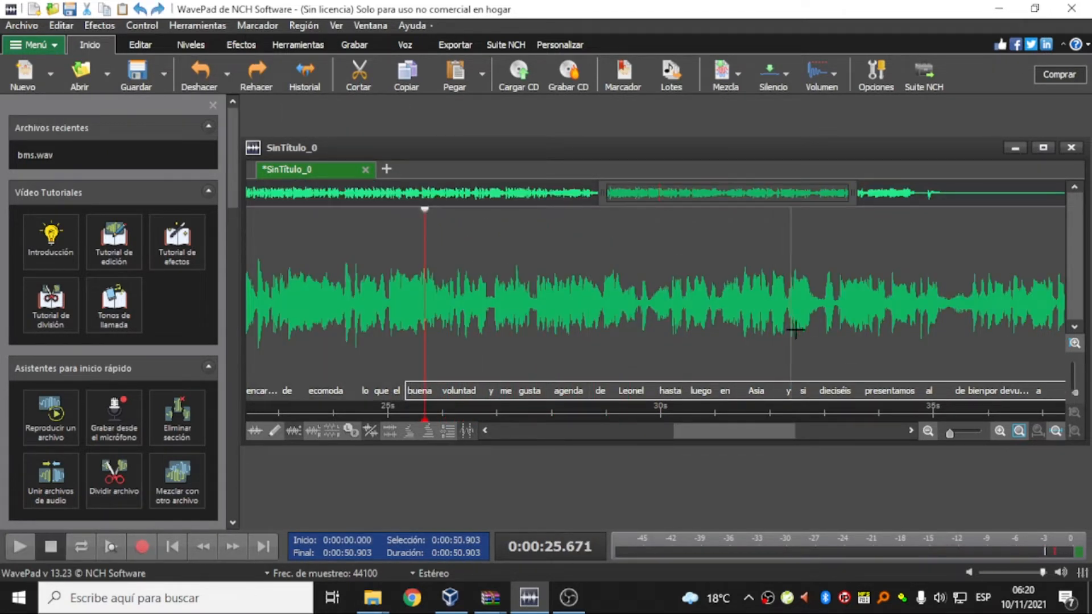
{"action": "left_click_drag", "start_coordinate": [674, 194], "coordinate": [365, 197]}
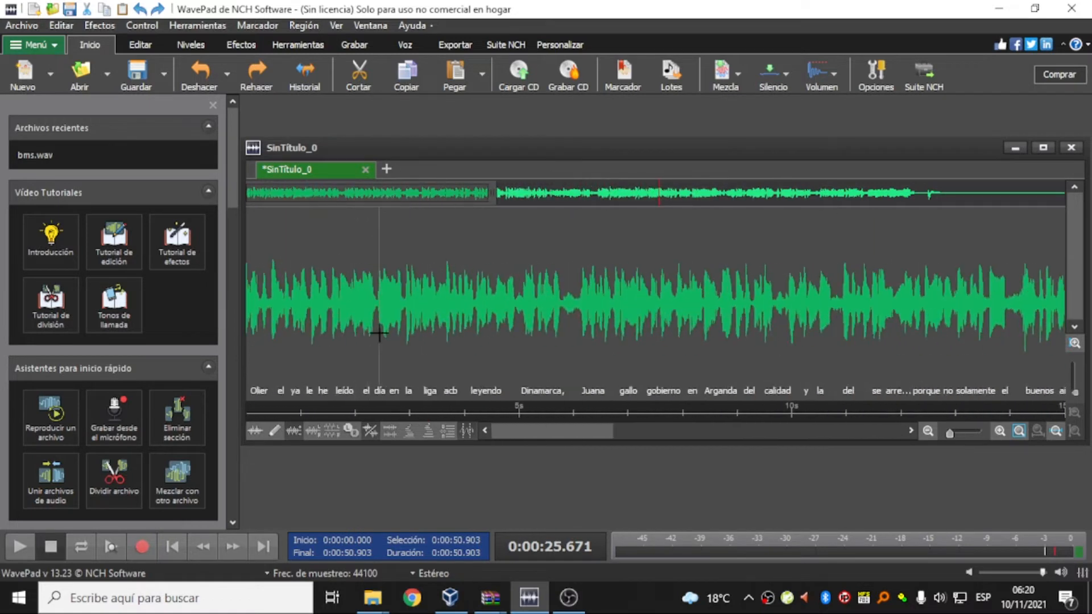
{"action": "scroll", "coordinate": [391, 345], "scroll_direction": "down", "scroll_amount": 3}
{"action": "scroll", "coordinate": [558, 329], "scroll_direction": "down", "scroll_amount": 10}
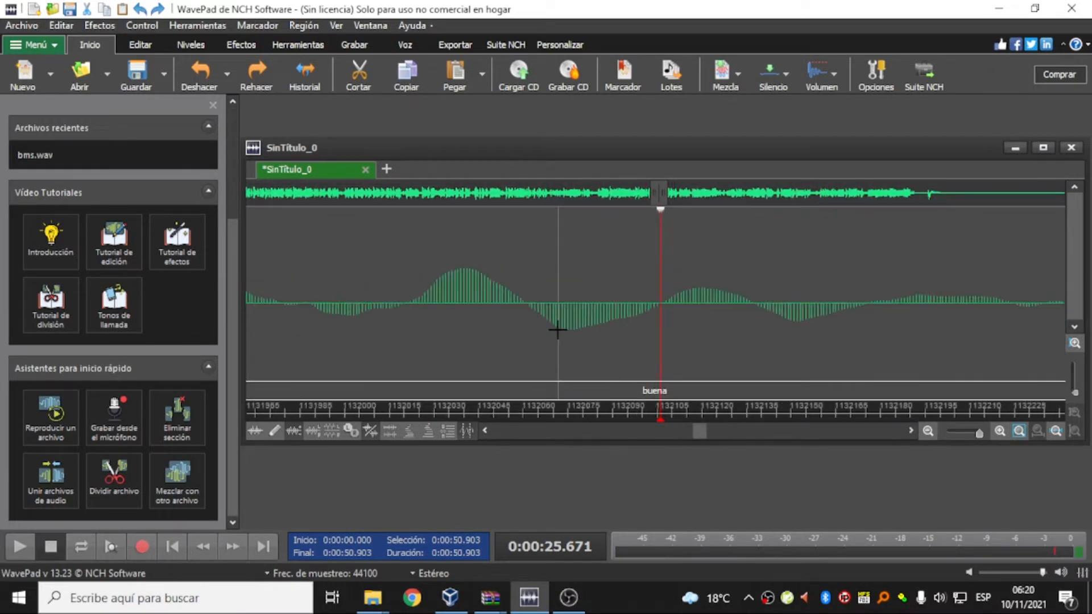
{"action": "scroll", "coordinate": [560, 322], "scroll_direction": "up", "scroll_amount": 5}
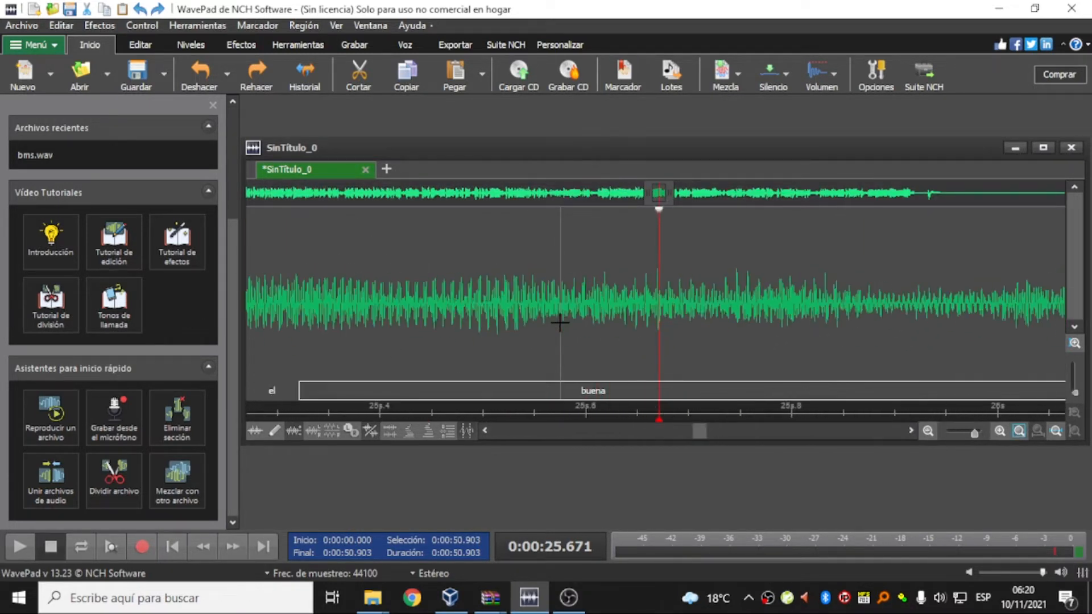
{"action": "scroll", "coordinate": [559, 323], "scroll_direction": "down", "scroll_amount": 2}
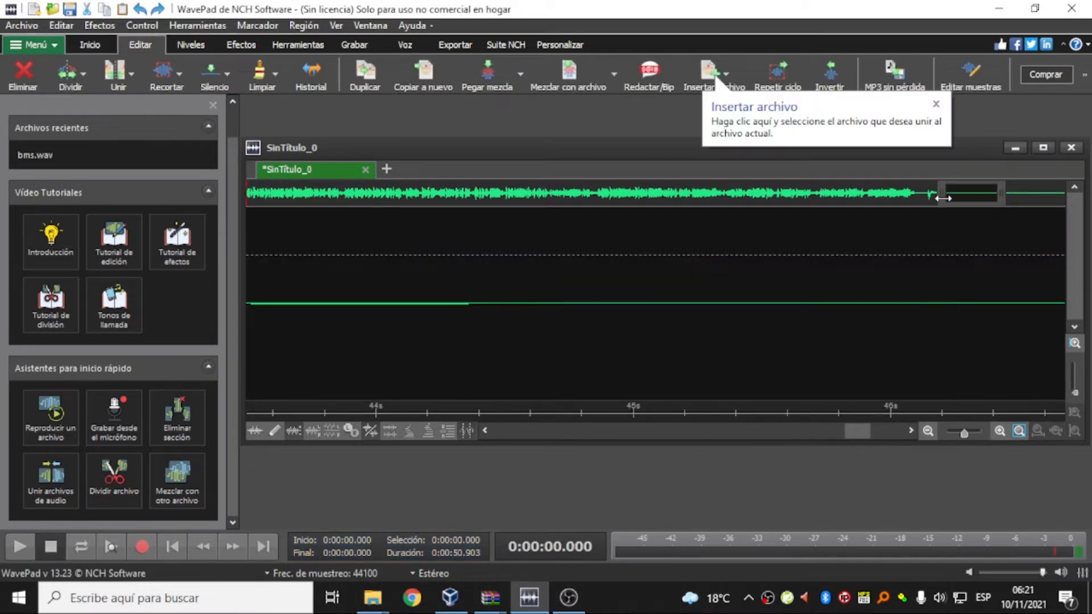
- Delete the end of the recording from about 42.06 s, including the click noise, and trim the remaining silence from about 41.62 s
{"action": "left_click_drag", "start_coordinate": [943, 198], "coordinate": [911, 194]}
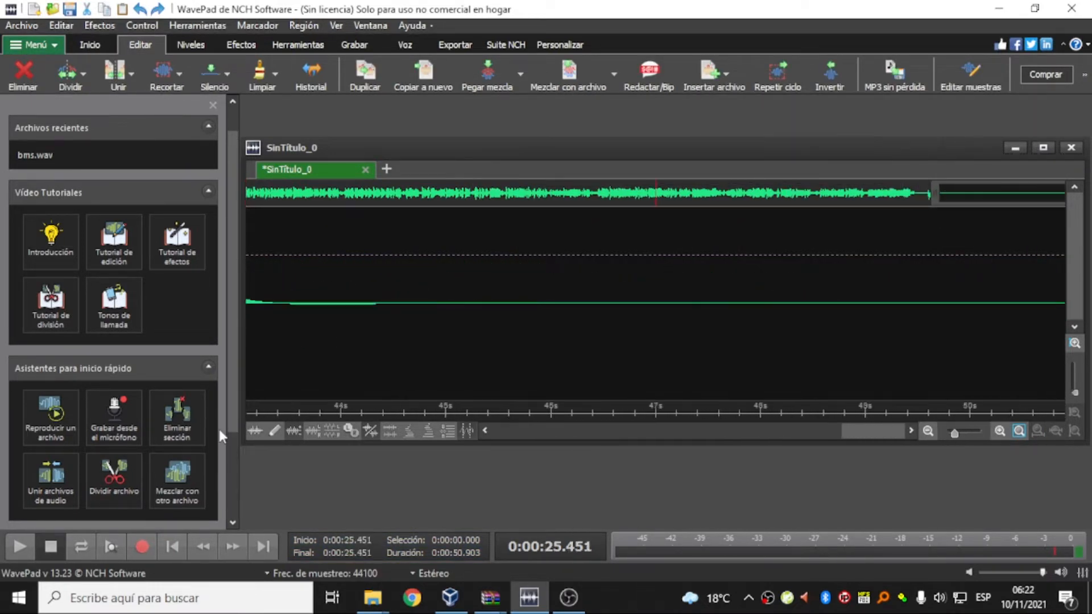
{"action": "left_click", "coordinate": [185, 422]}
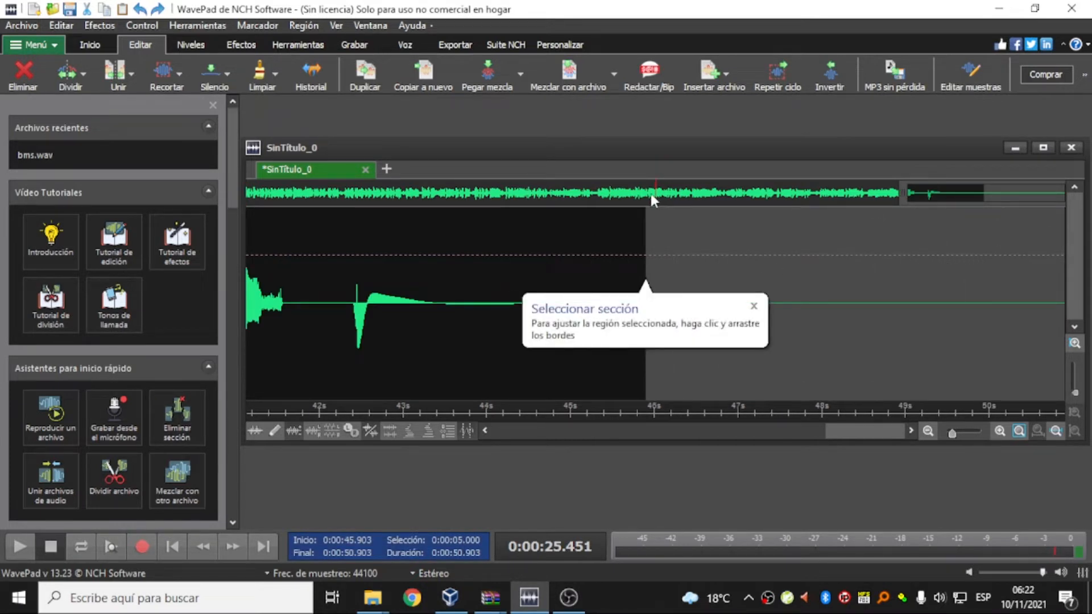
{"action": "left_click_drag", "start_coordinate": [647, 241], "coordinate": [324, 263]}
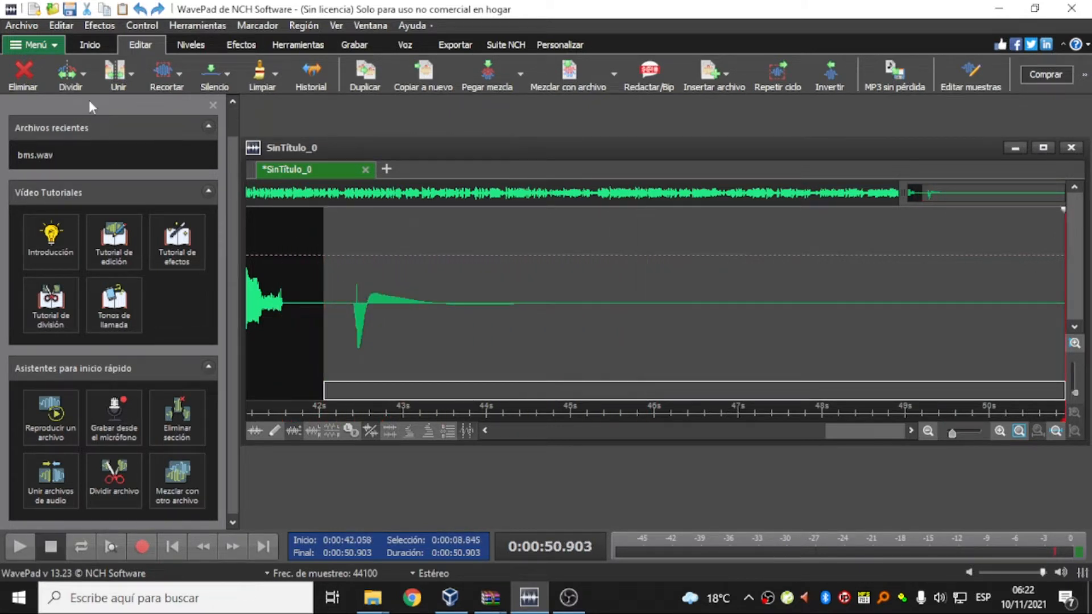
{"action": "left_click", "coordinate": [28, 77]}
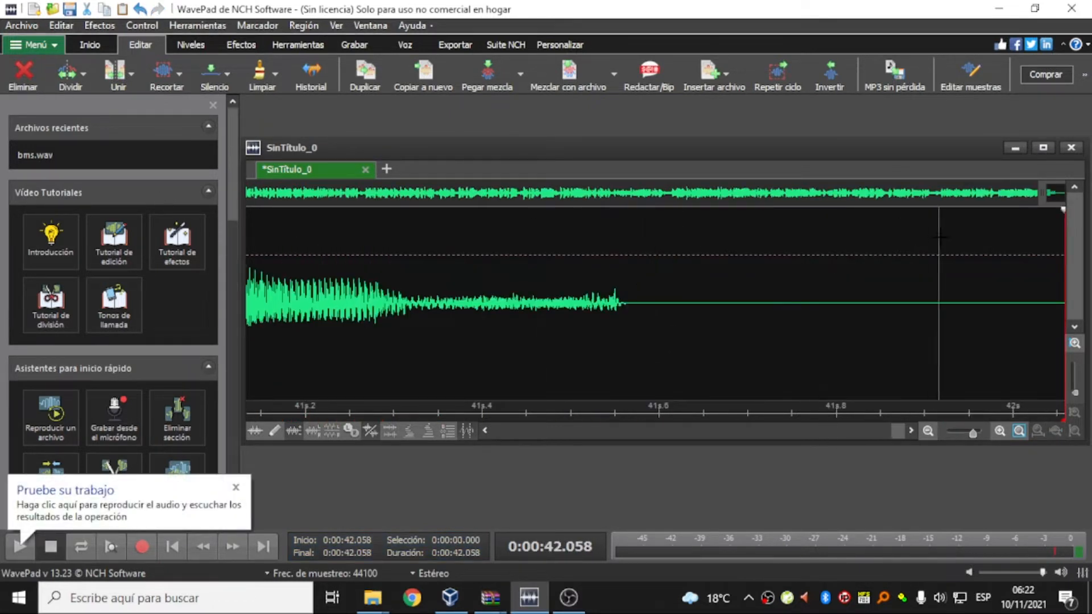
{"action": "left_click_drag", "start_coordinate": [671, 284], "coordinate": [1052, 283]}
{"action": "left_click", "coordinate": [23, 76]}
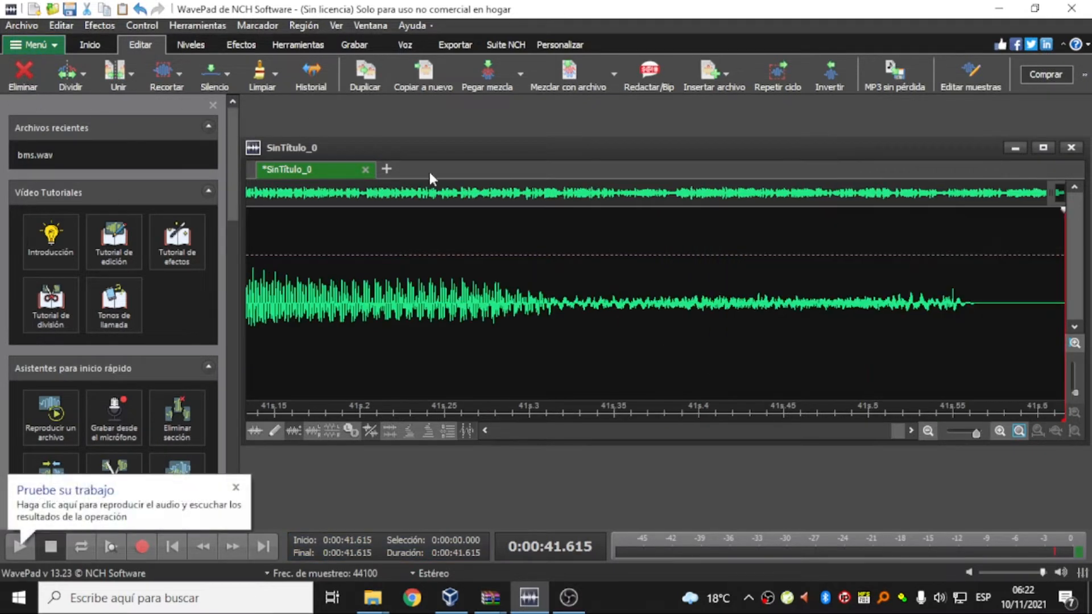
- Play back trial selections of the recording between about 30.46 and 32.21 s and check the system speaker volume
{"action": "left_click_drag", "start_coordinate": [1055, 319], "coordinate": [2, 606]}
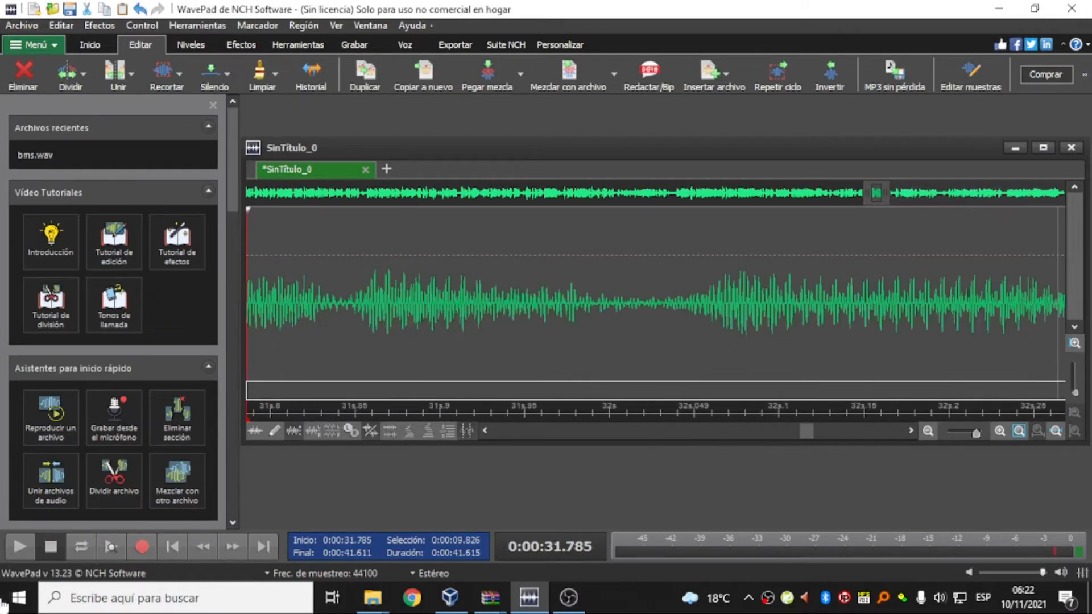
{"action": "left_click_drag", "start_coordinate": [936, 339], "coordinate": [376, 344]}
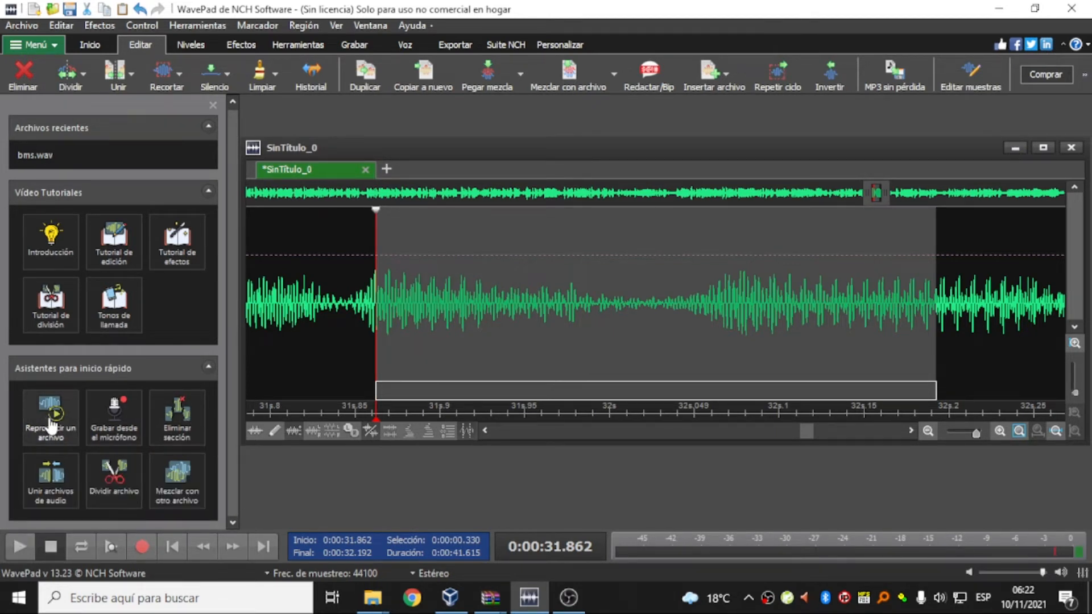
{"action": "left_click", "coordinate": [20, 545]}
{"action": "left_click_drag", "start_coordinate": [885, 300], "coordinate": [243, 391]}
{"action": "left_click", "coordinate": [19, 548]}
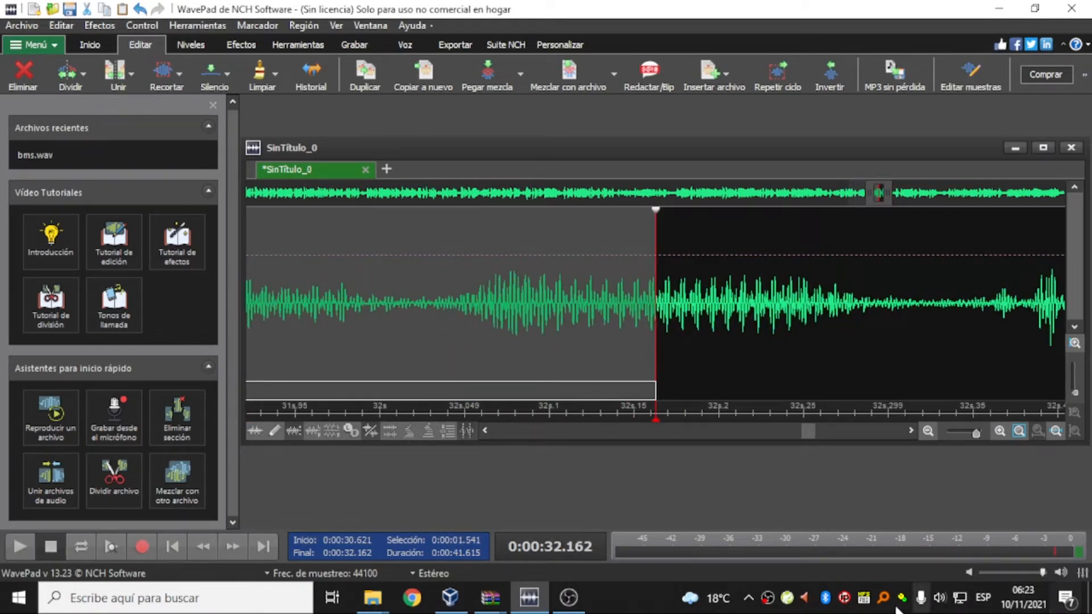
{"action": "left_click", "coordinate": [940, 597]}
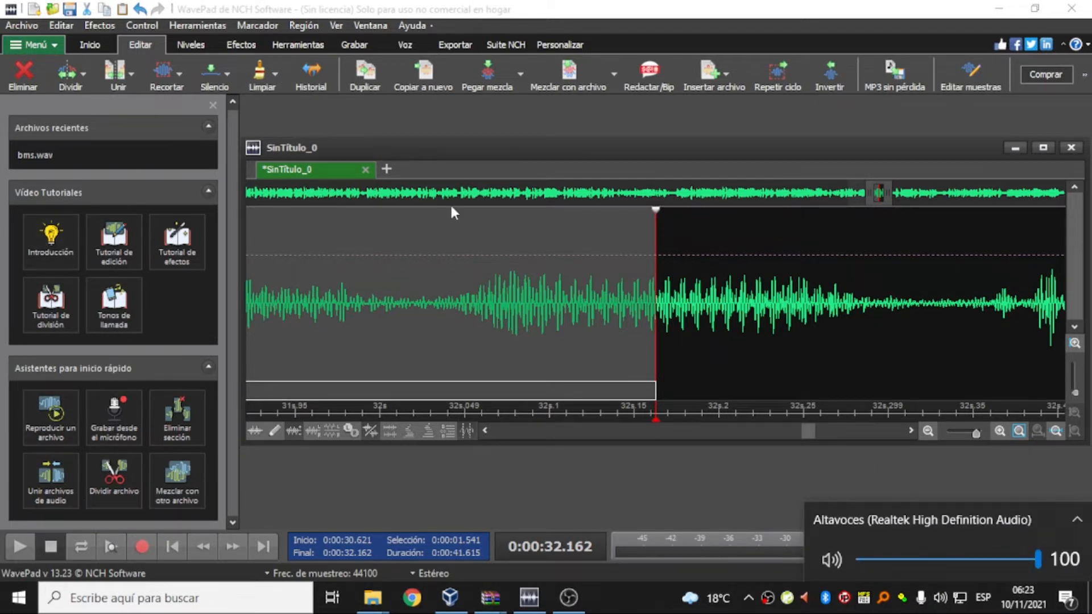
{"action": "left_click_drag", "start_coordinate": [740, 286], "coordinate": [361, 310]}
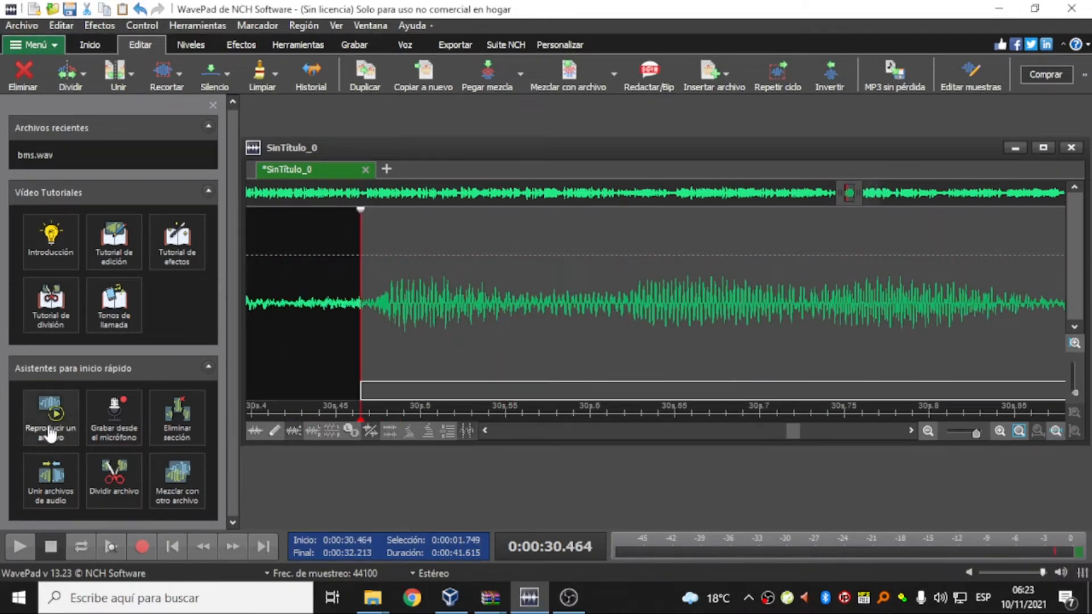
{"action": "left_click", "coordinate": [18, 546]}
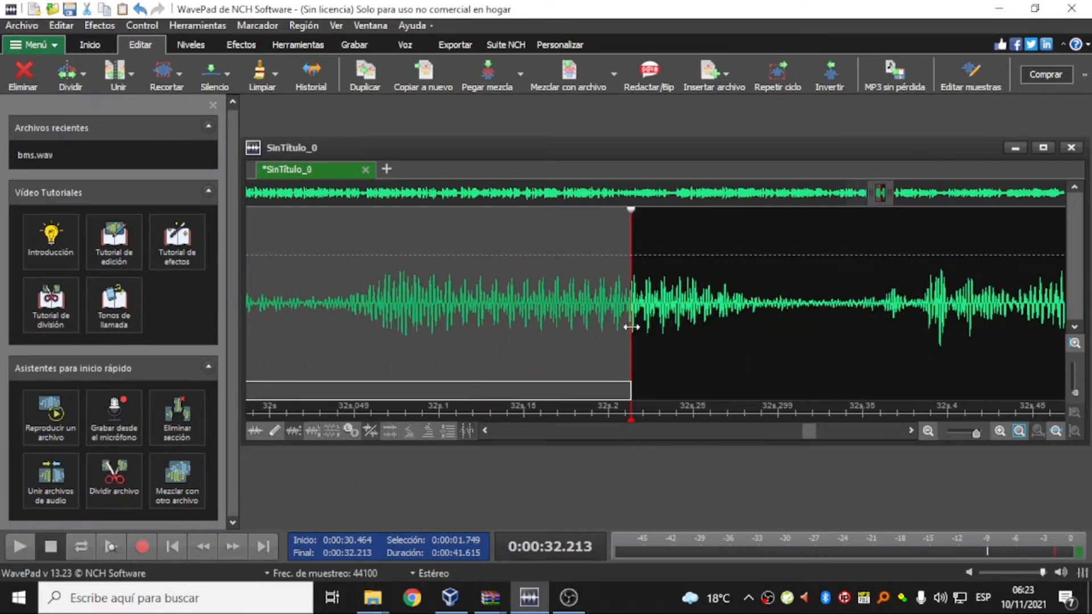
- Play a short selection from about 32.36 to 32.46 s and a longer one from about 32.29 to 33.58 s
{"action": "left_click_drag", "start_coordinate": [999, 311], "coordinate": [833, 316]}
{"action": "left_click_drag", "start_coordinate": [1047, 310], "coordinate": [875, 310]}
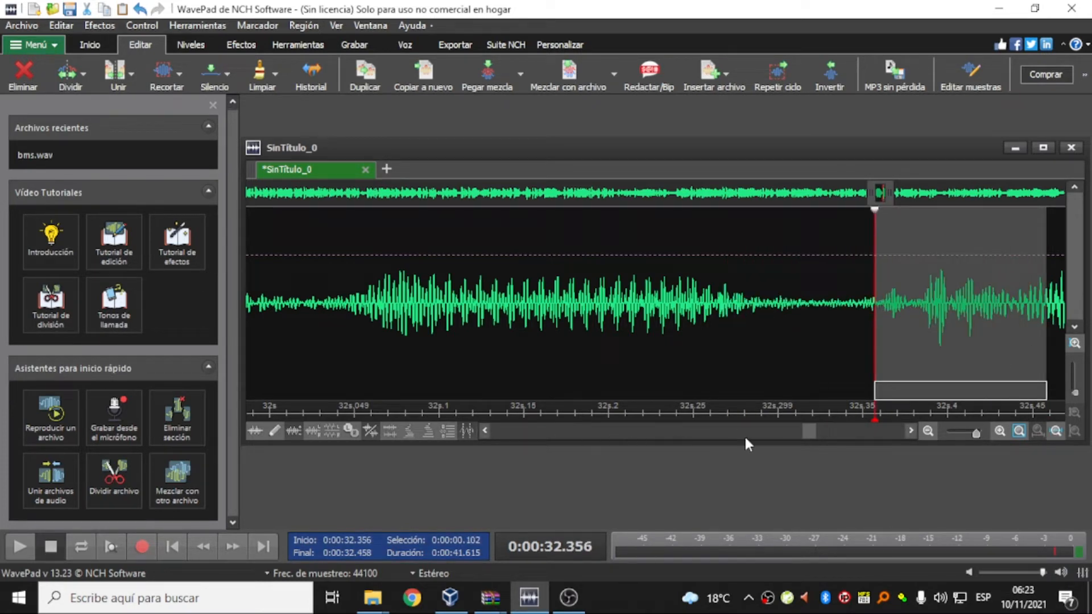
{"action": "left_click_drag", "start_coordinate": [810, 433], "coordinate": [897, 435]}
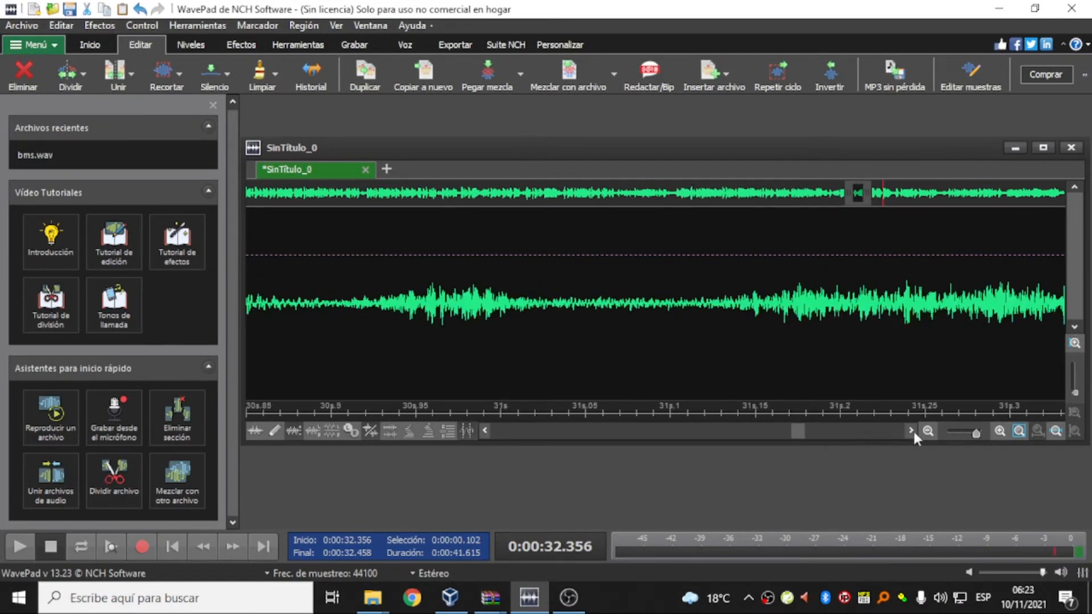
{"action": "mouse_move", "coordinate": [975, 432]}
{"action": "left_mouse_down"}
{"action": "mouse_move", "coordinate": [958, 432]}
{"action": "mouse_move", "coordinate": [982, 431]}
{"action": "mouse_move", "coordinate": [971, 435]}
{"action": "left_mouse_up"}
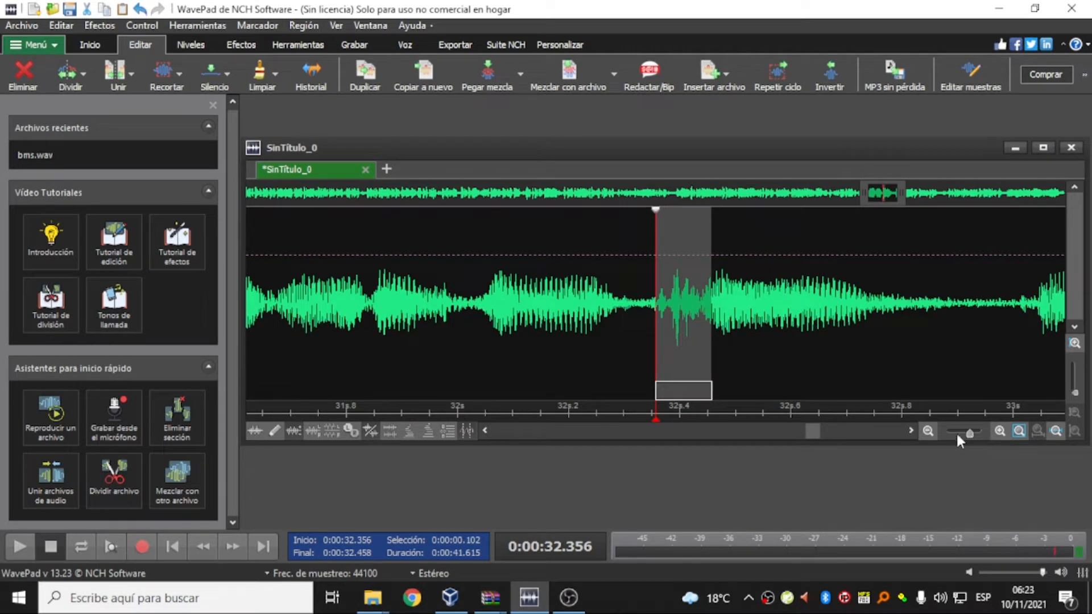
{"action": "left_click", "coordinate": [19, 547]}
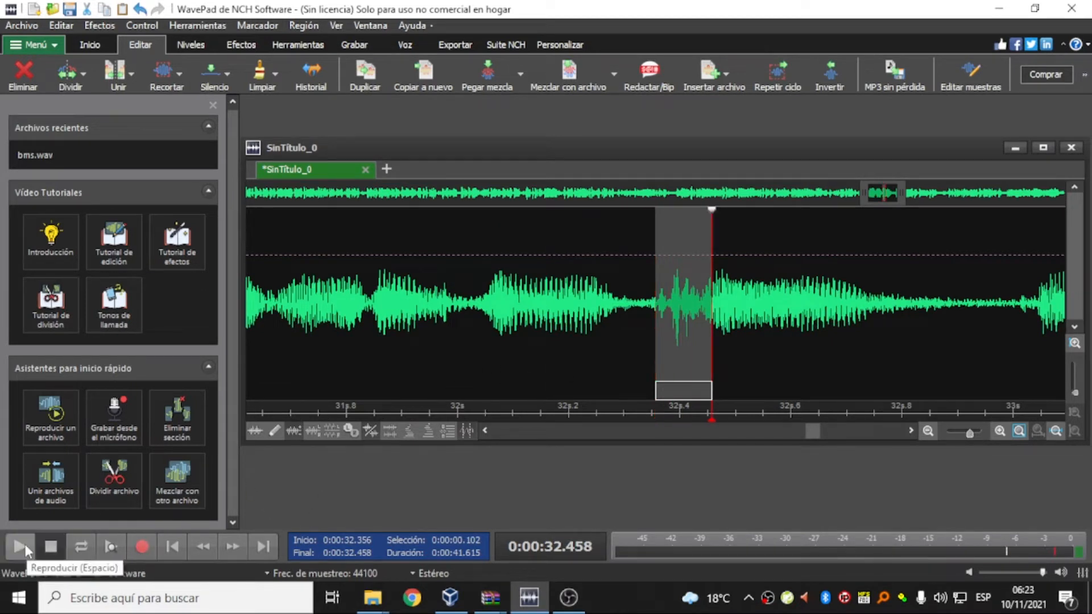
{"action": "left_click_drag", "start_coordinate": [617, 337], "coordinate": [964, 373]}
{"action": "left_click", "coordinate": [26, 549]}
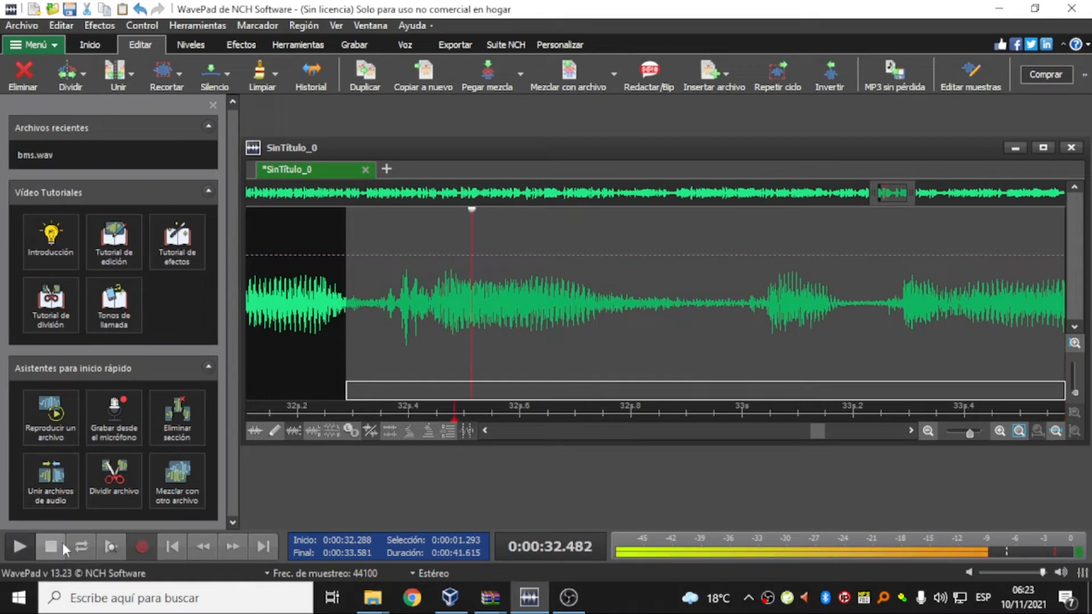
- Delete the section from about 32.32 to 33.69 s and play the passage leading up to the cut
{"action": "left_click", "coordinate": [353, 316]}
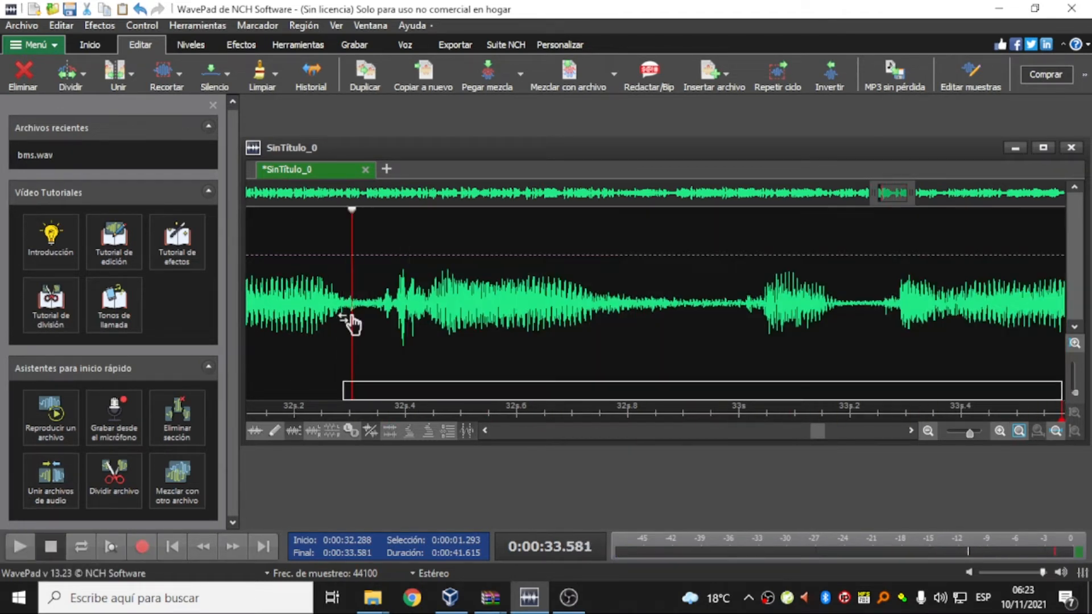
{"action": "left_click_drag", "start_coordinate": [360, 323], "coordinate": [1019, 327]}
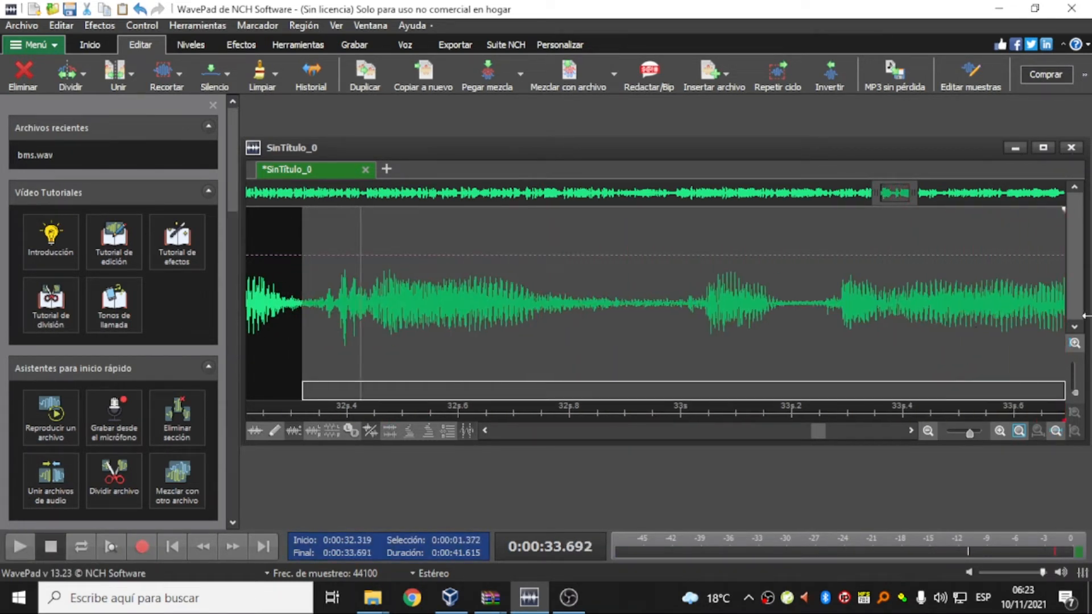
{"action": "left_click", "coordinate": [23, 77]}
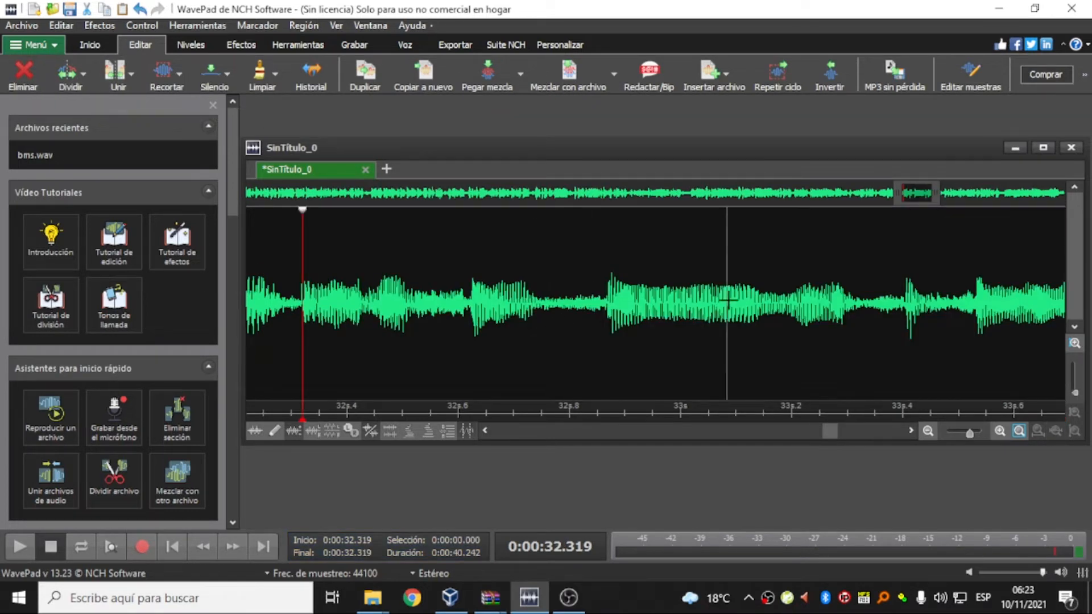
{"action": "left_click_drag", "start_coordinate": [316, 293], "coordinate": [168, 281]}
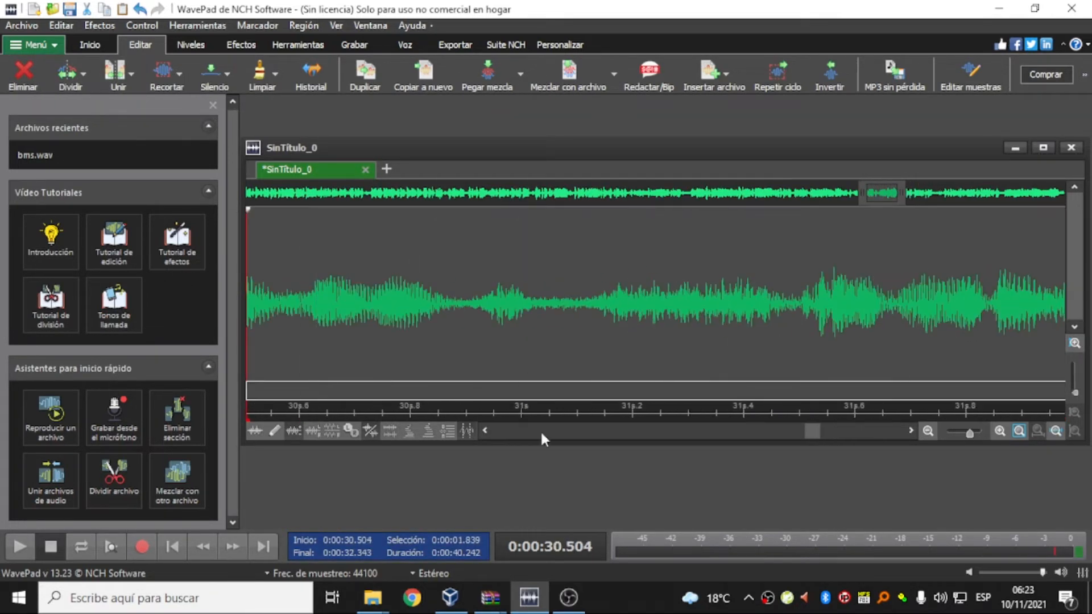
{"action": "left_click", "coordinate": [20, 548]}
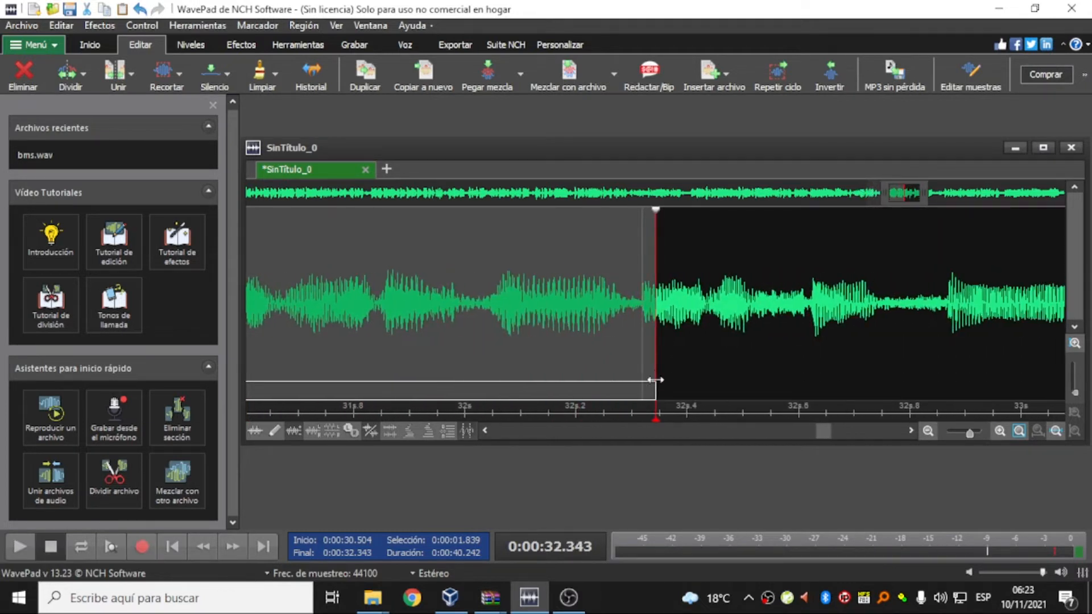
- Select from about 32.35 to 32.88 s and review the available home, editing, level and effect commands
{"action": "left_click", "coordinate": [664, 327]}
{"action": "left_click_drag", "start_coordinate": [657, 333], "coordinate": [955, 341]}
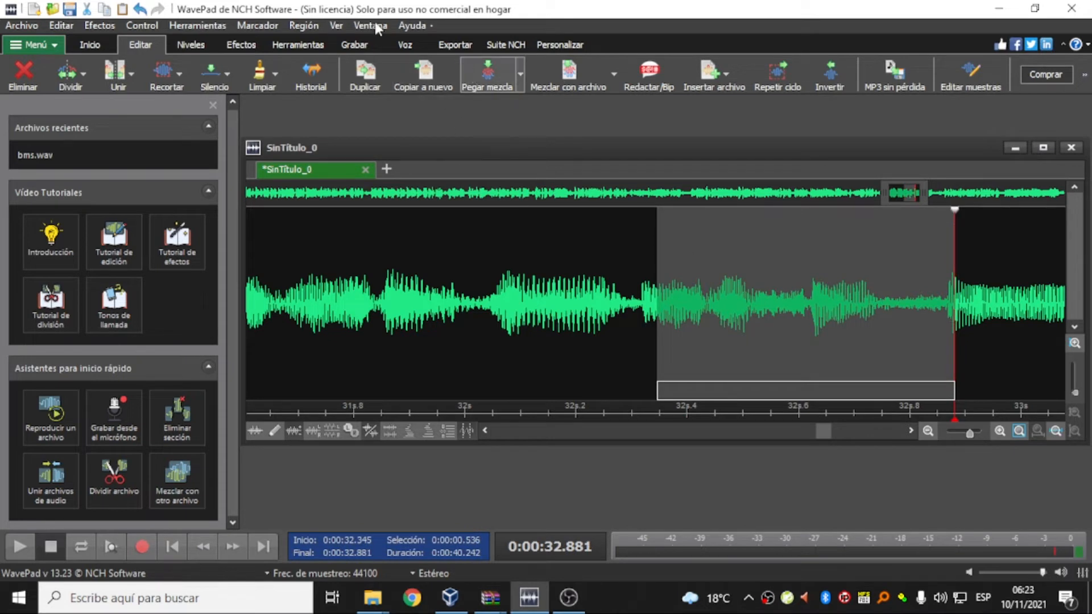
{"action": "left_click", "coordinate": [90, 45]}
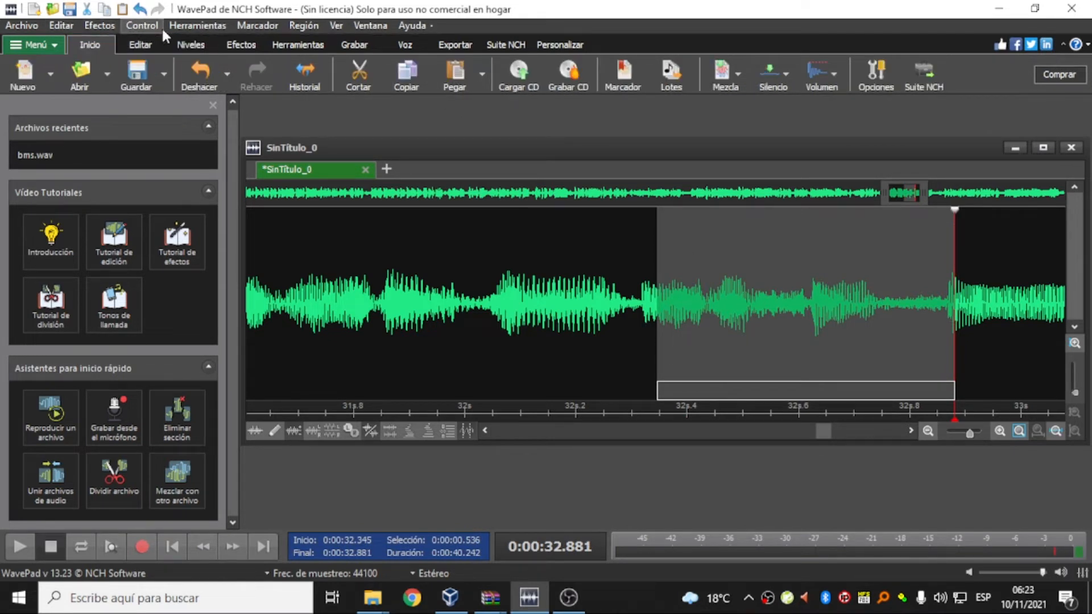
{"action": "left_click", "coordinate": [142, 45]}
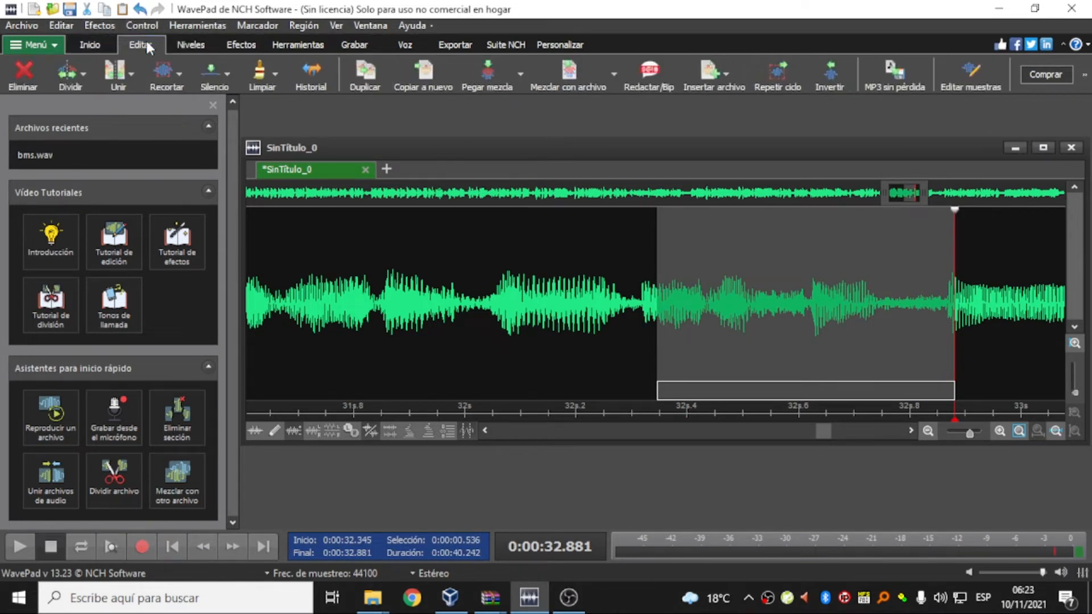
{"action": "left_click", "coordinate": [190, 44]}
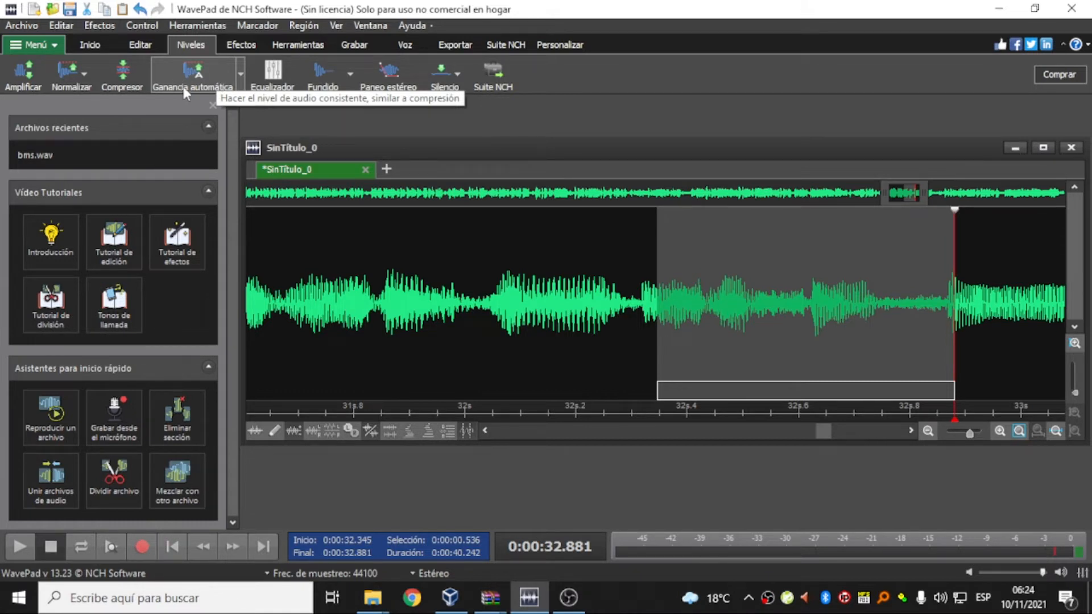
{"action": "left_click", "coordinate": [239, 43]}
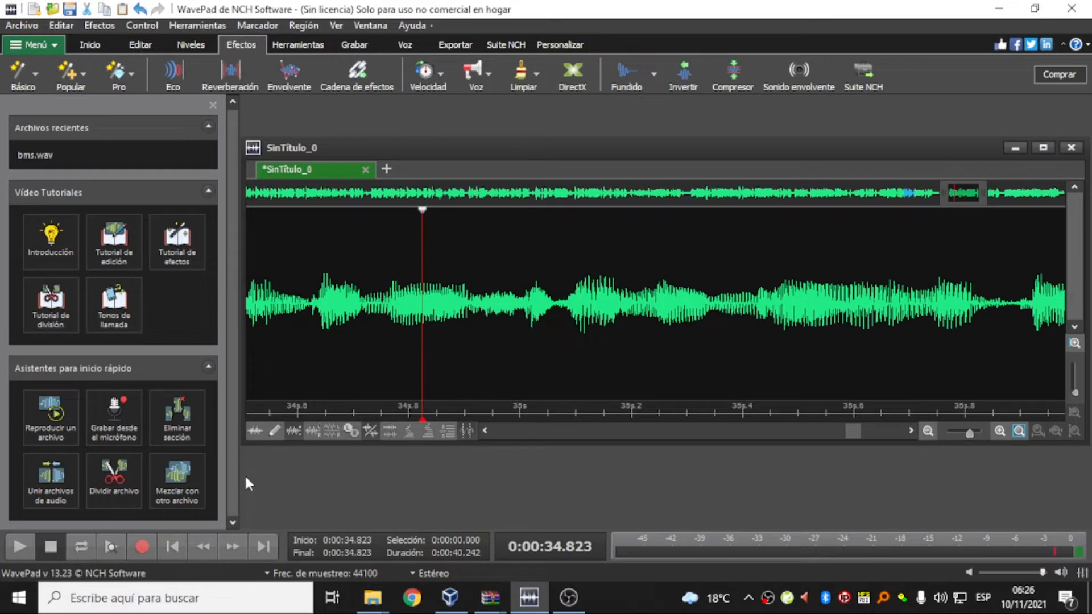
- Try the quick-start assistants for mixing and section removal with trial selections of about 34.66–35.53 s and 31.94–36.79 s
{"action": "left_click", "coordinate": [175, 490]}
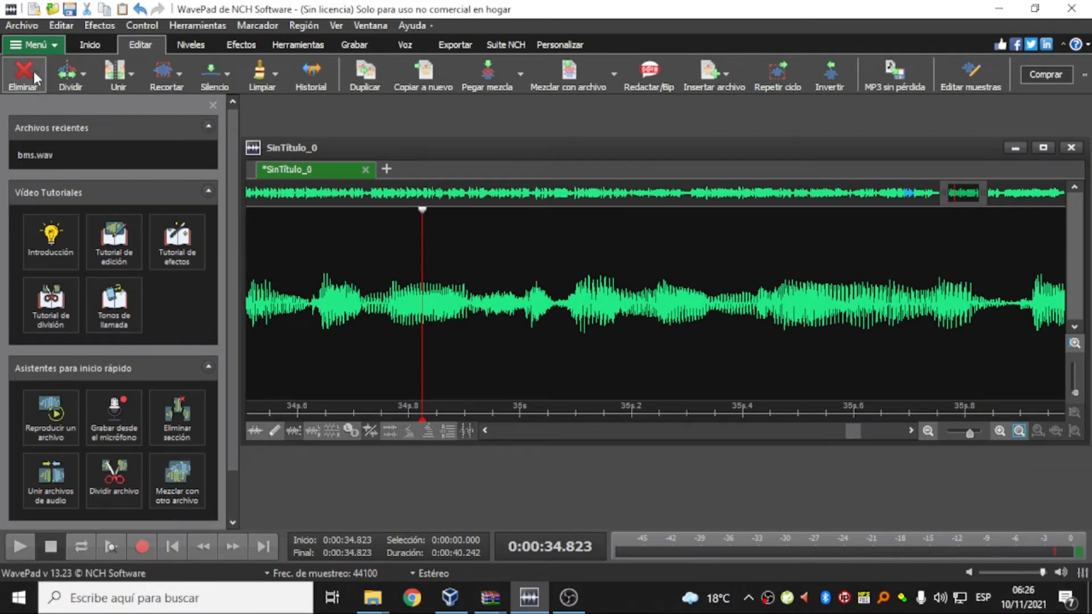
{"action": "left_click_drag", "start_coordinate": [333, 284], "coordinate": [817, 283]}
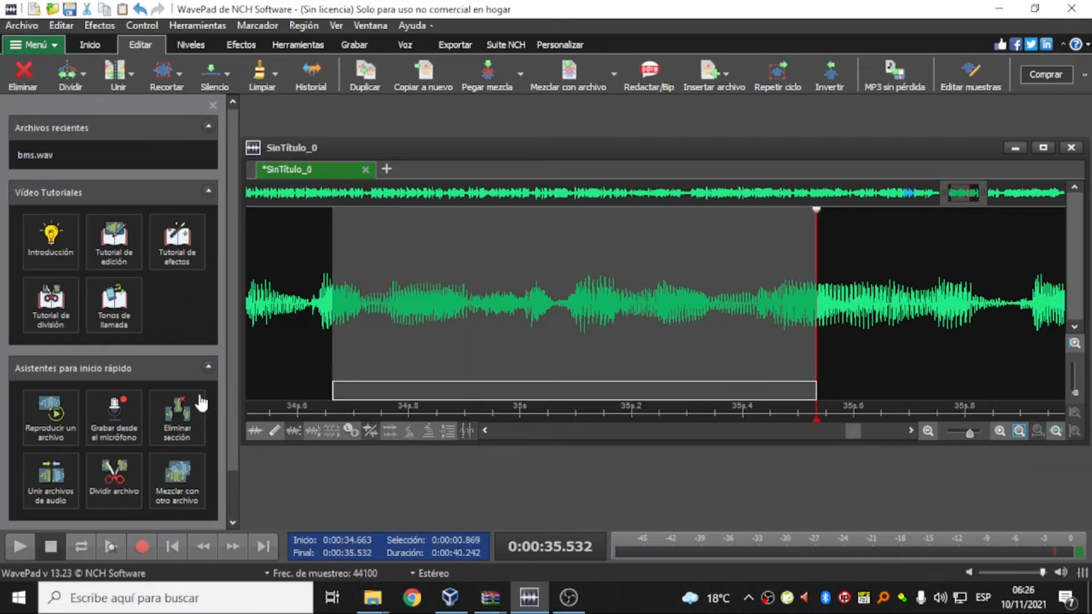
{"action": "left_click", "coordinate": [182, 413]}
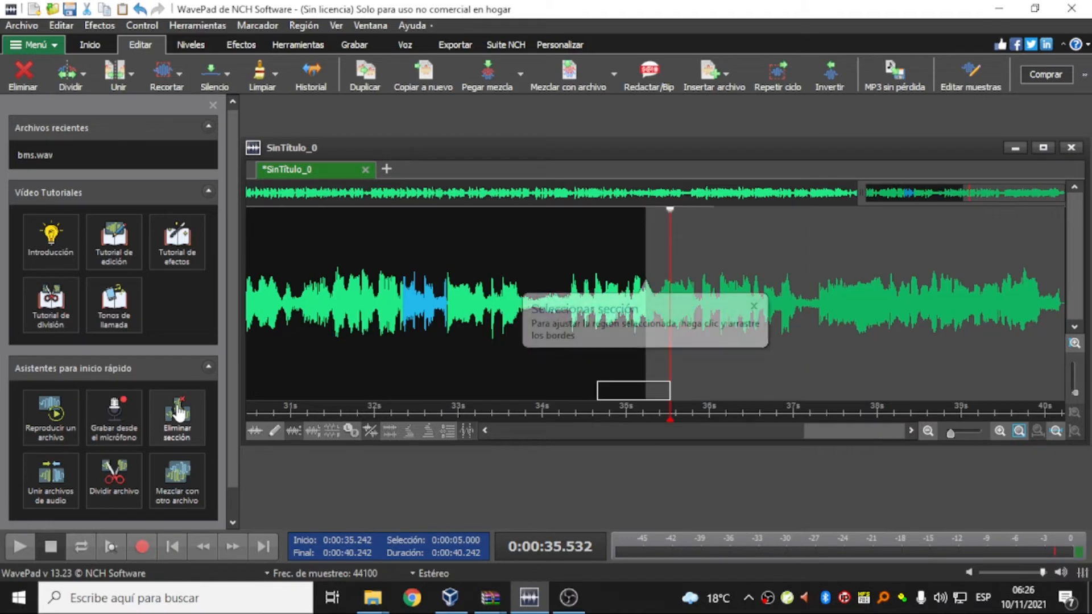
{"action": "left_click_drag", "start_coordinate": [370, 304], "coordinate": [776, 327]}
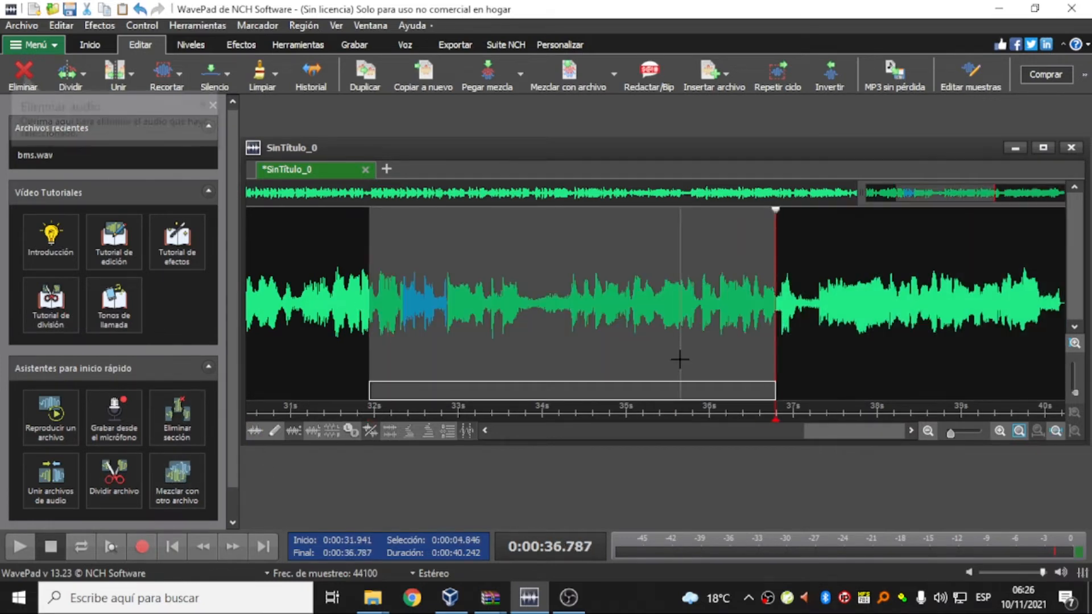
{"action": "left_click", "coordinate": [160, 438]}
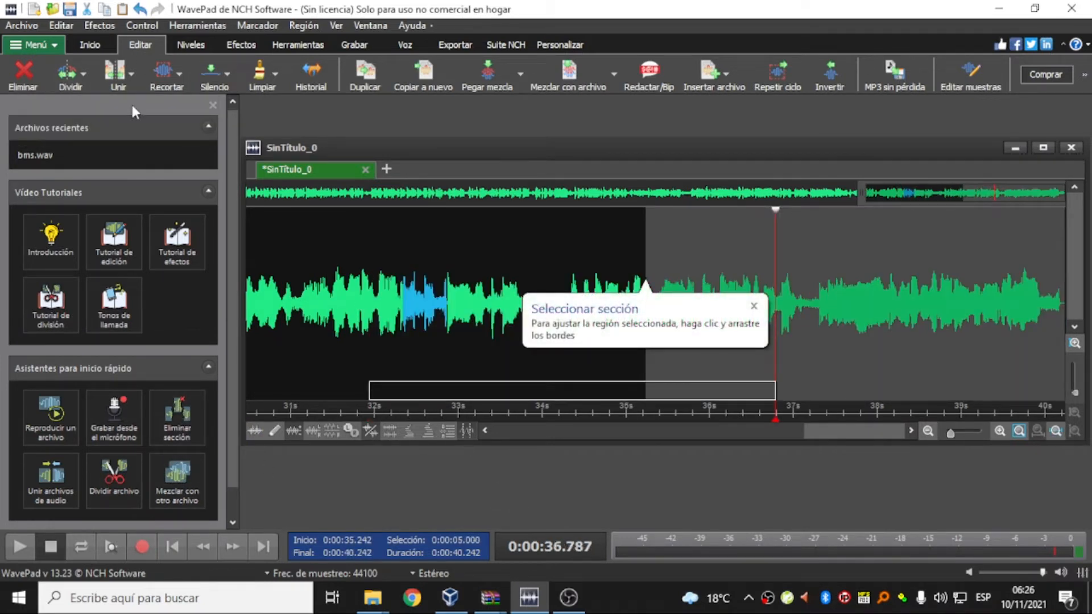
- Create an empty second audio file and delete the section from about 31.65 to 33.73 s in the first recording
{"action": "left_click", "coordinate": [167, 485]}
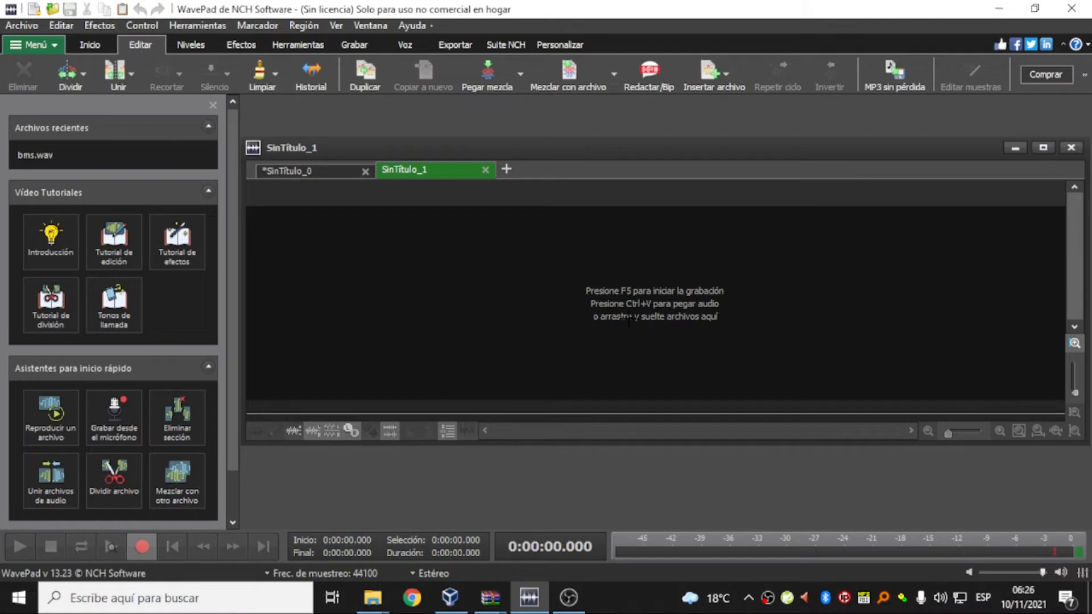
{"action": "left_click", "coordinate": [317, 174]}
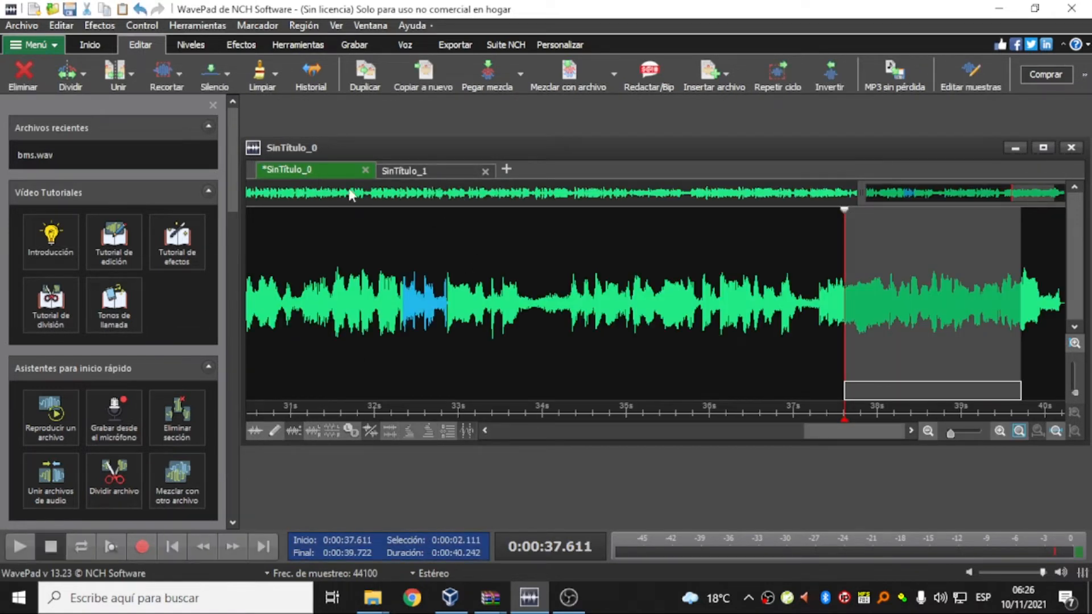
{"action": "left_click_drag", "start_coordinate": [345, 279], "coordinate": [519, 278]}
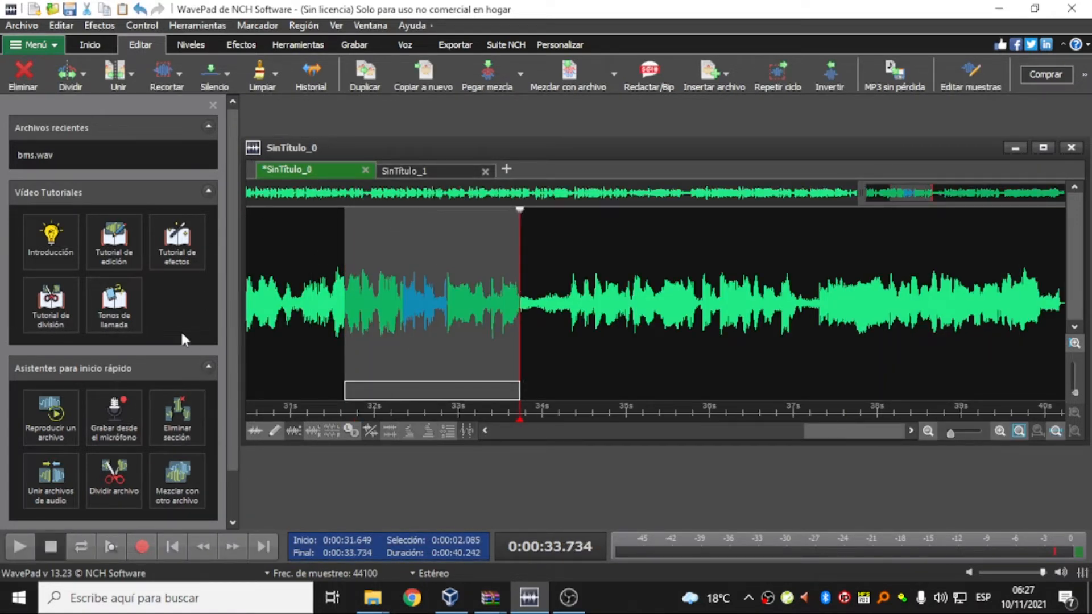
{"action": "left_click", "coordinate": [26, 73]}
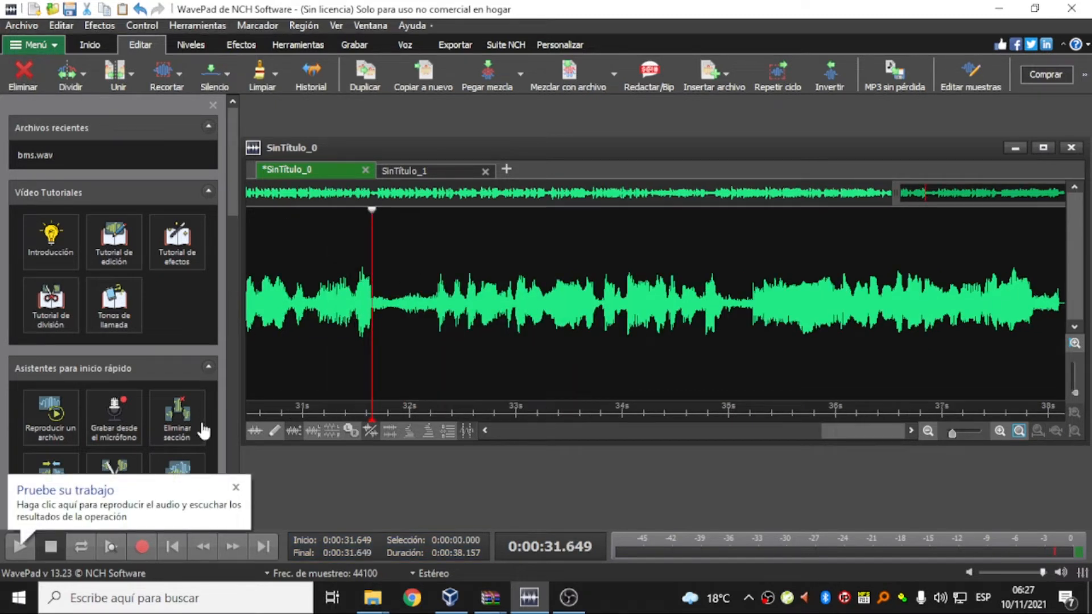
- Select the first recording from about 31.65 s to its end and copy that audio
{"action": "left_click", "coordinate": [171, 421]}
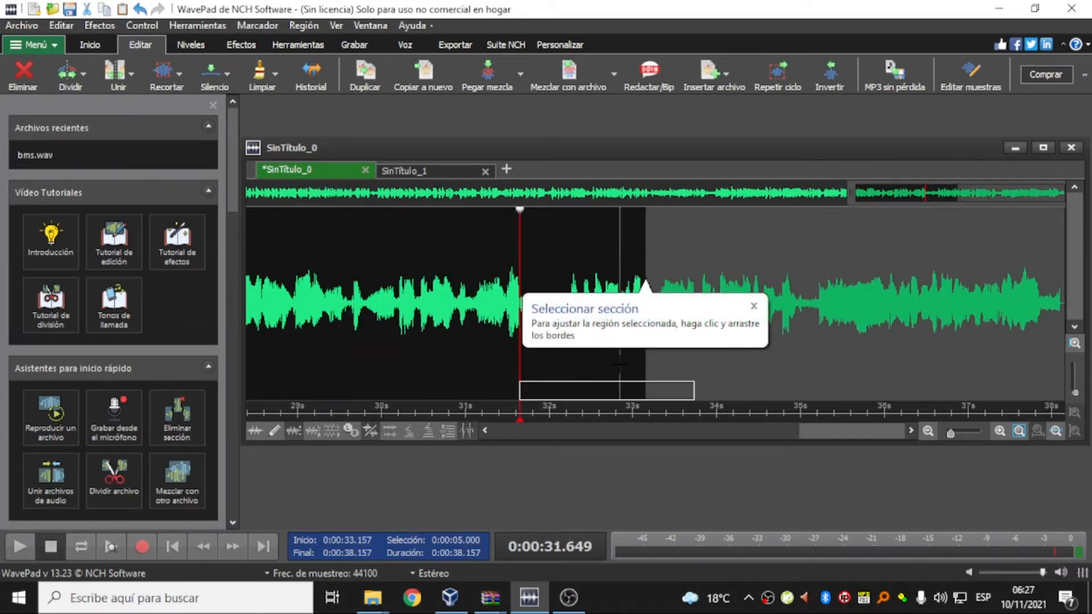
{"action": "right_click", "coordinate": [870, 301]}
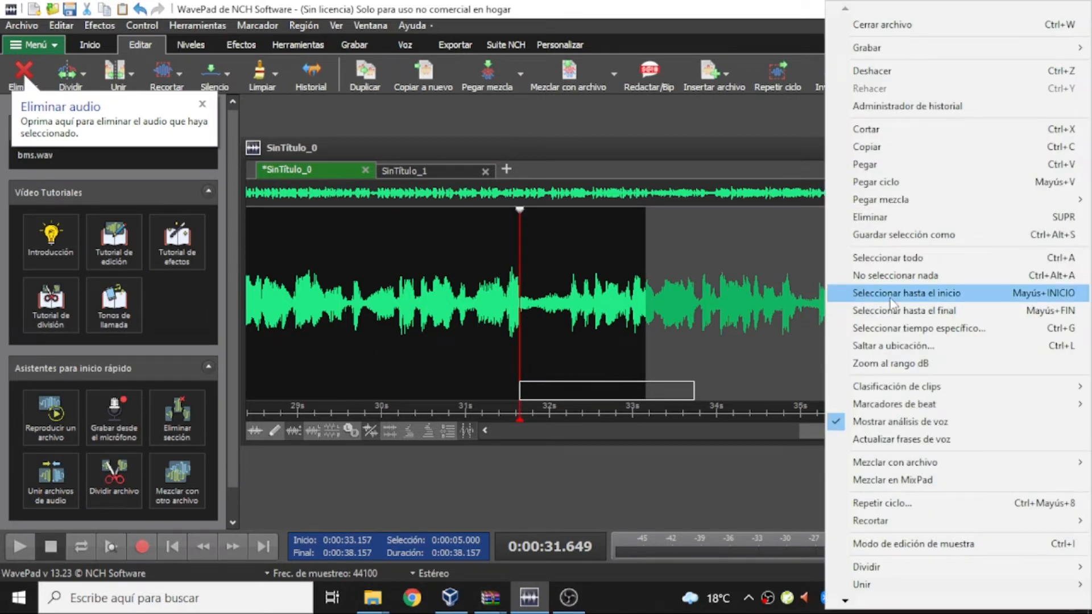
{"action": "left_click", "coordinate": [891, 313]}
{"action": "right_click", "coordinate": [820, 303]}
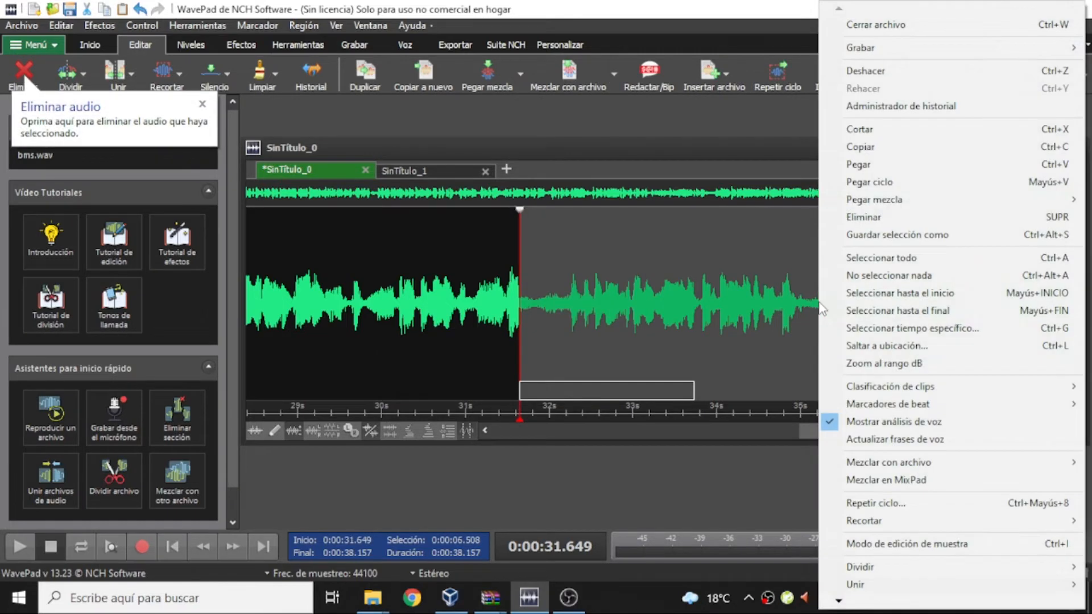
{"action": "left_click", "coordinate": [913, 148]}
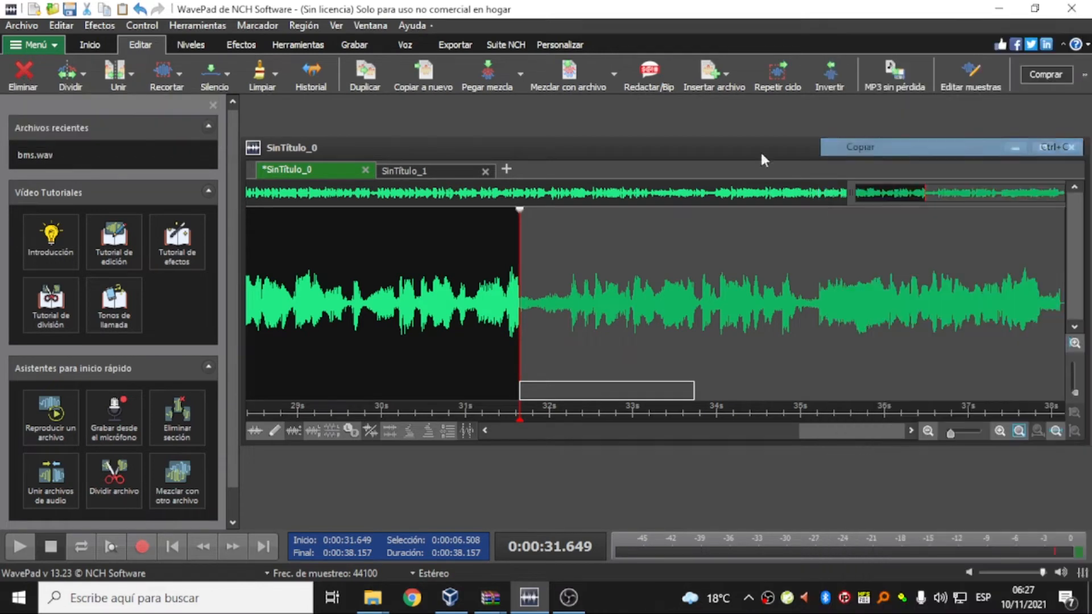
- Paste the copied audio into the empty second file and play the pasted clip back
{"action": "left_click", "coordinate": [426, 170]}
{"action": "right_click", "coordinate": [434, 295]}
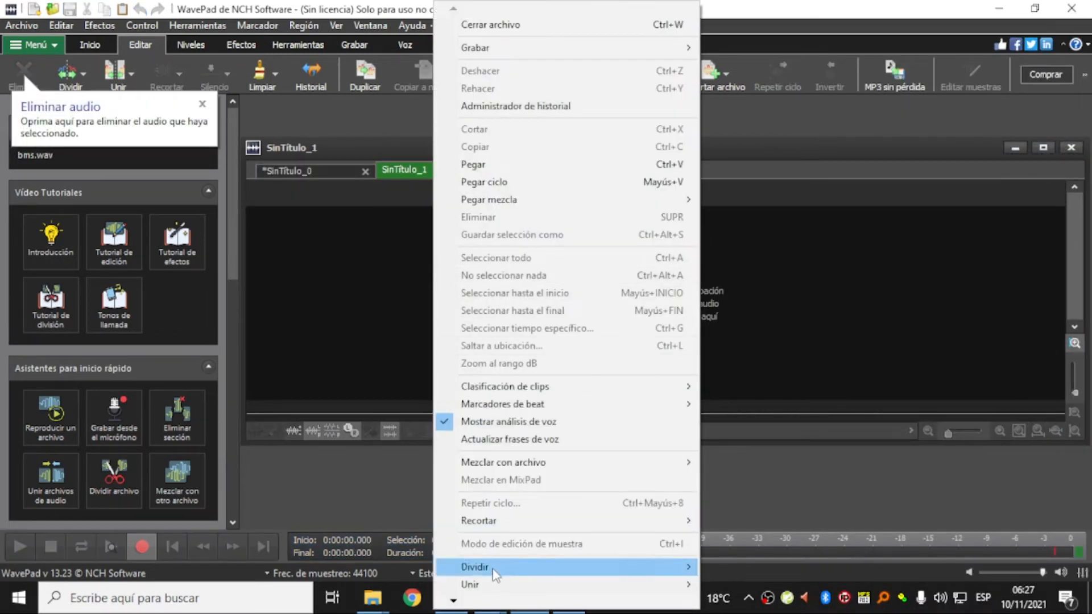
{"action": "left_click", "coordinate": [481, 165]}
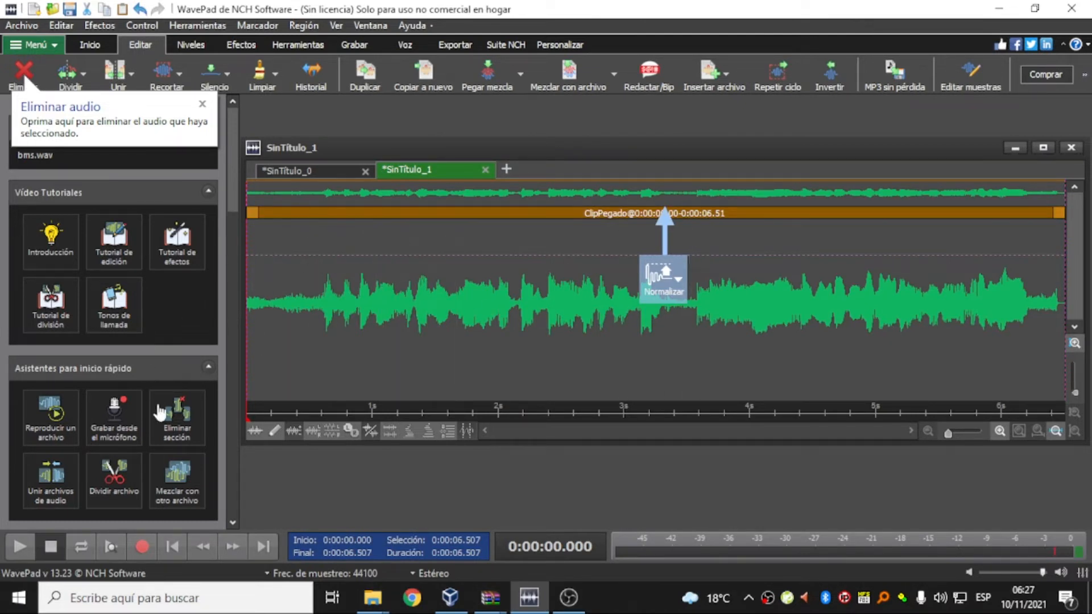
{"action": "left_click", "coordinate": [19, 546]}
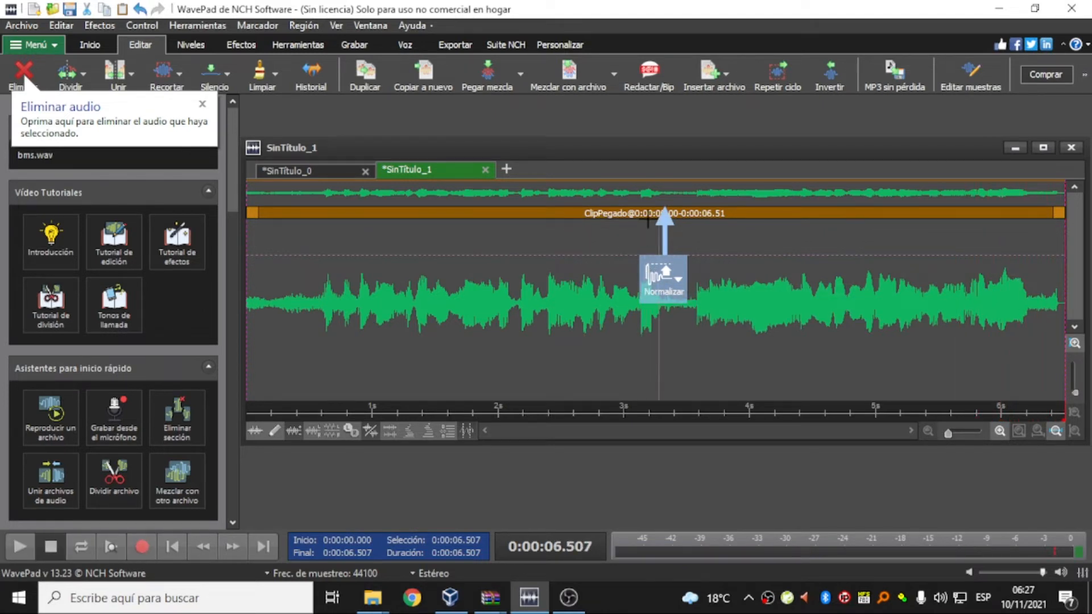
{"action": "right_click", "coordinate": [526, 230]}
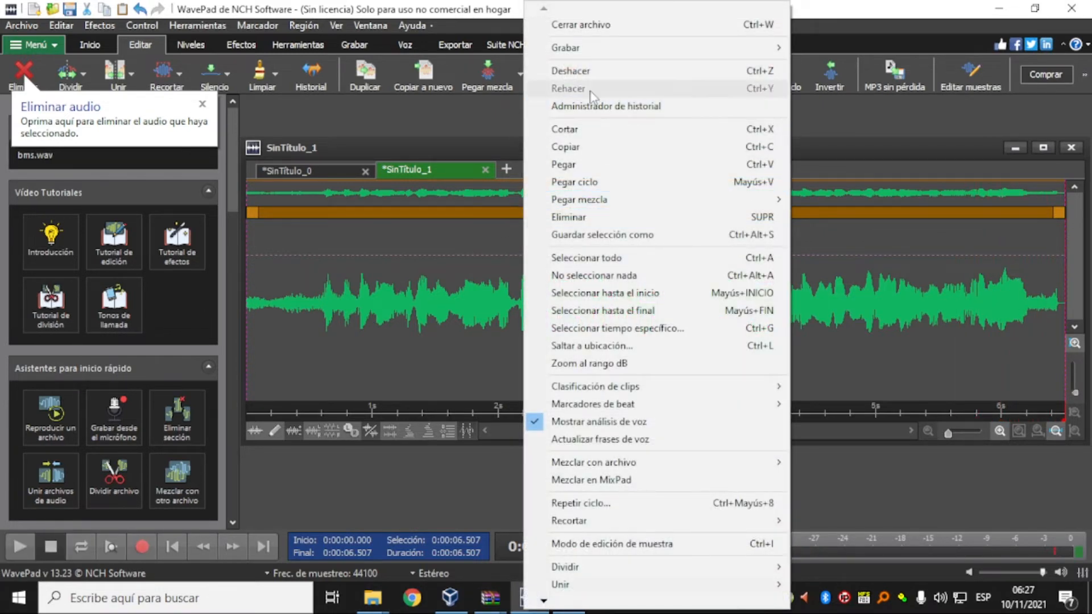
{"action": "left_click", "coordinate": [560, 290]}
{"action": "left_click", "coordinate": [479, 268]}
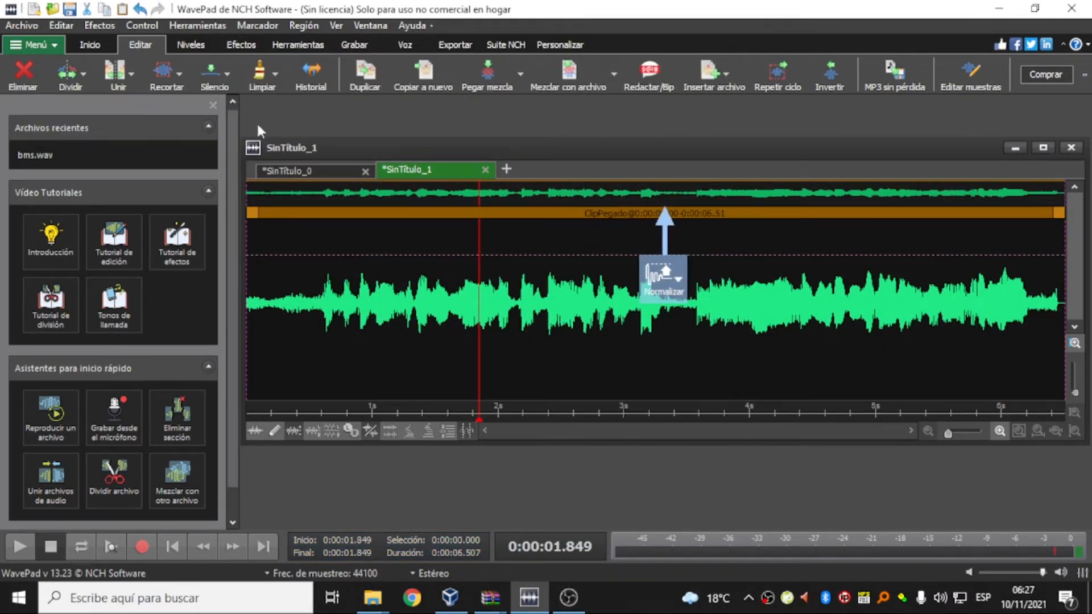
- Save the pasted clip as the Wave file "recortwe 1" with the default encoder options and play it
{"action": "left_click", "coordinate": [18, 27]}
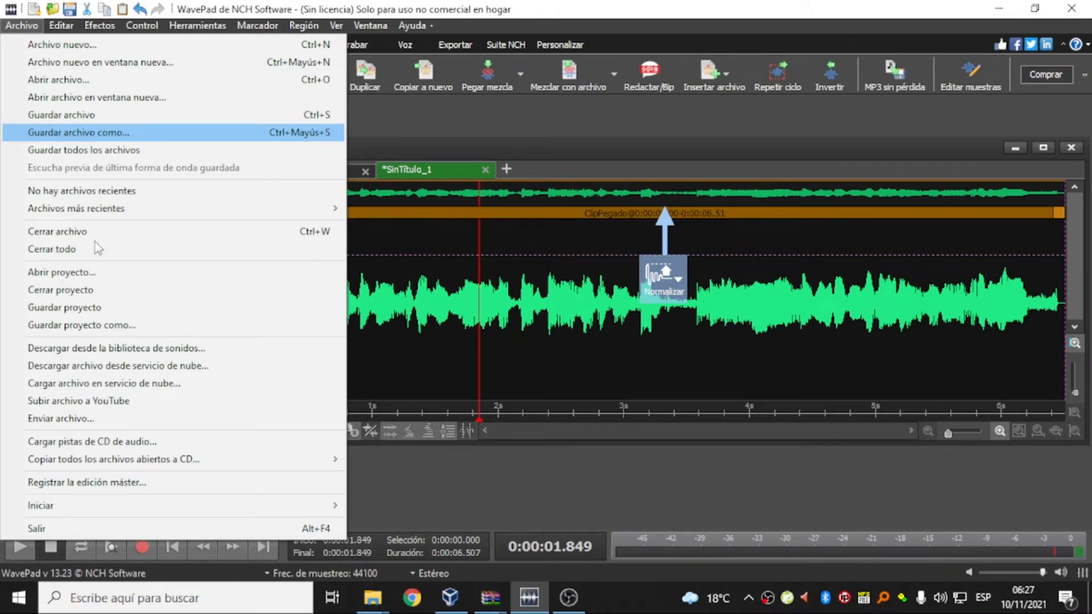
{"action": "left_click", "coordinate": [69, 117]}
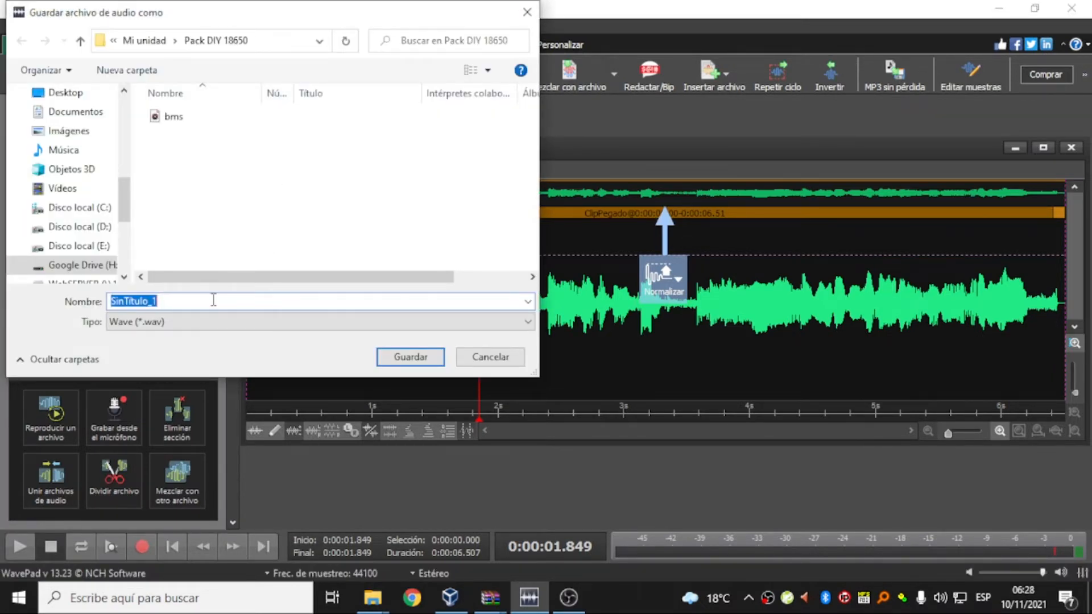
{"action": "type", "text": "recortwe 1"}
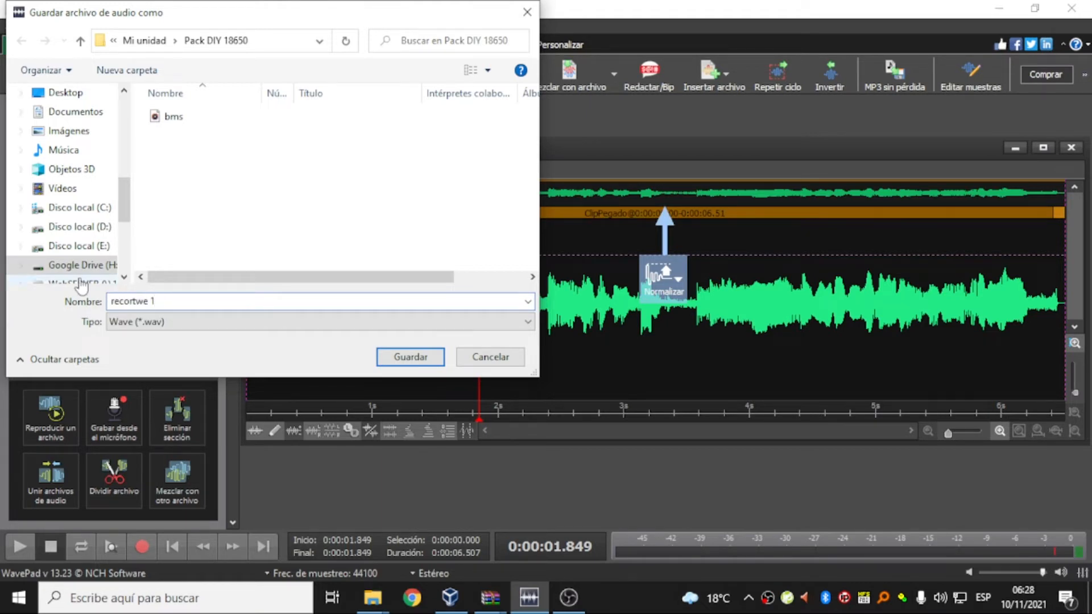
{"action": "left_click", "coordinate": [414, 358]}
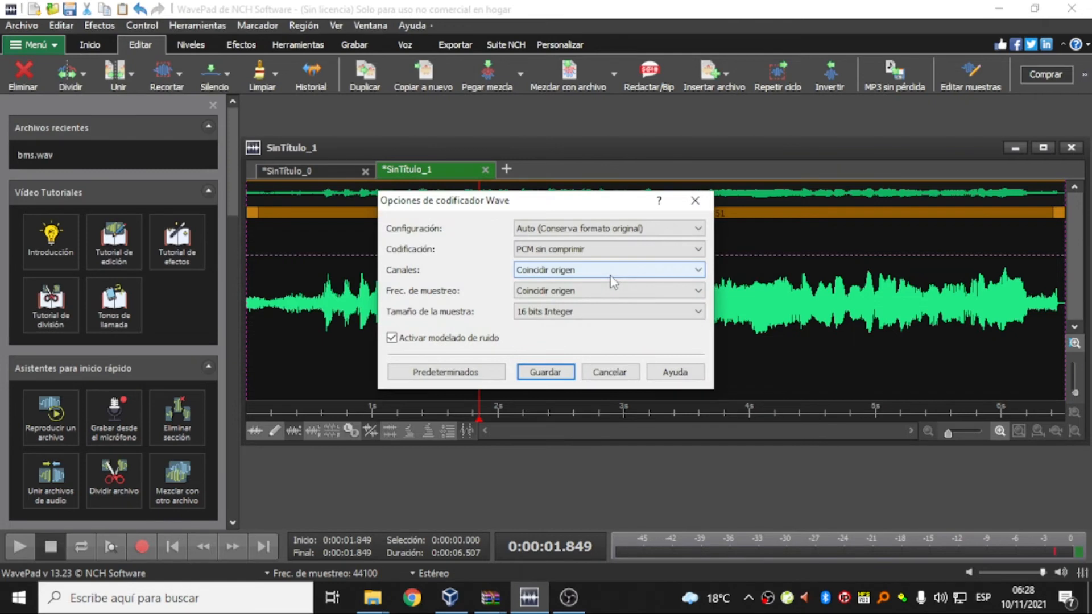
{"action": "left_click", "coordinate": [543, 372]}
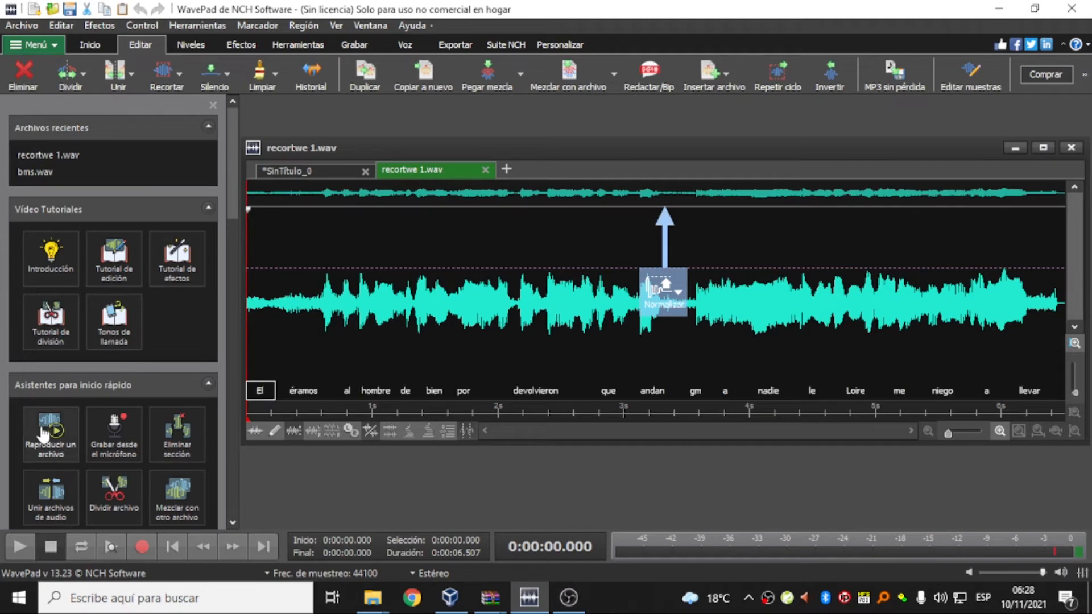
{"action": "left_click", "coordinate": [18, 546]}
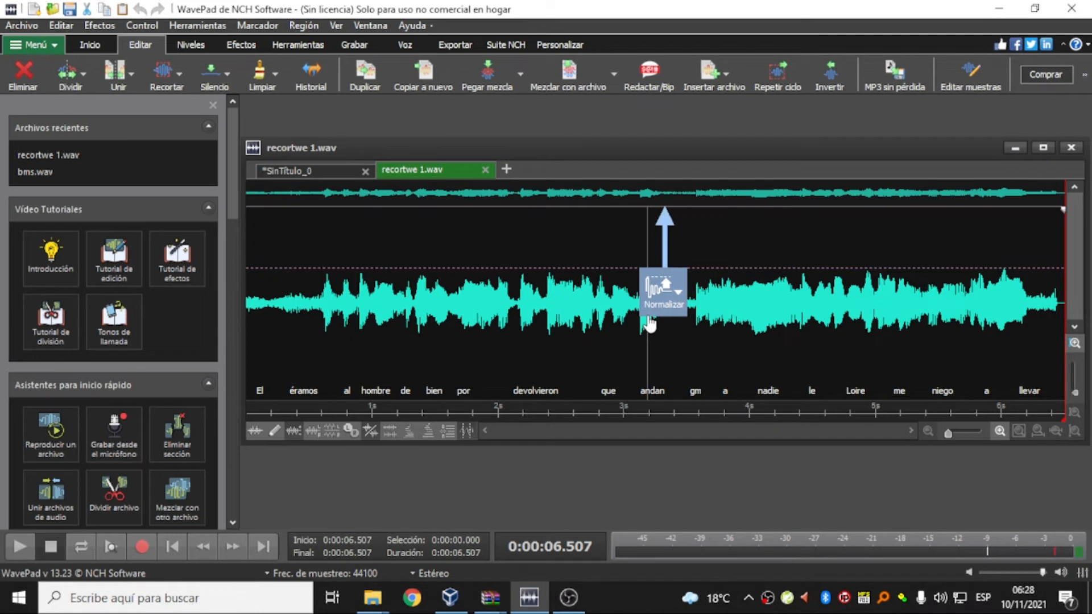
- Select about 0.98 to 5.60 s near the start of the first recording, preview the selection and copy it
{"action": "left_click", "coordinate": [320, 170]}
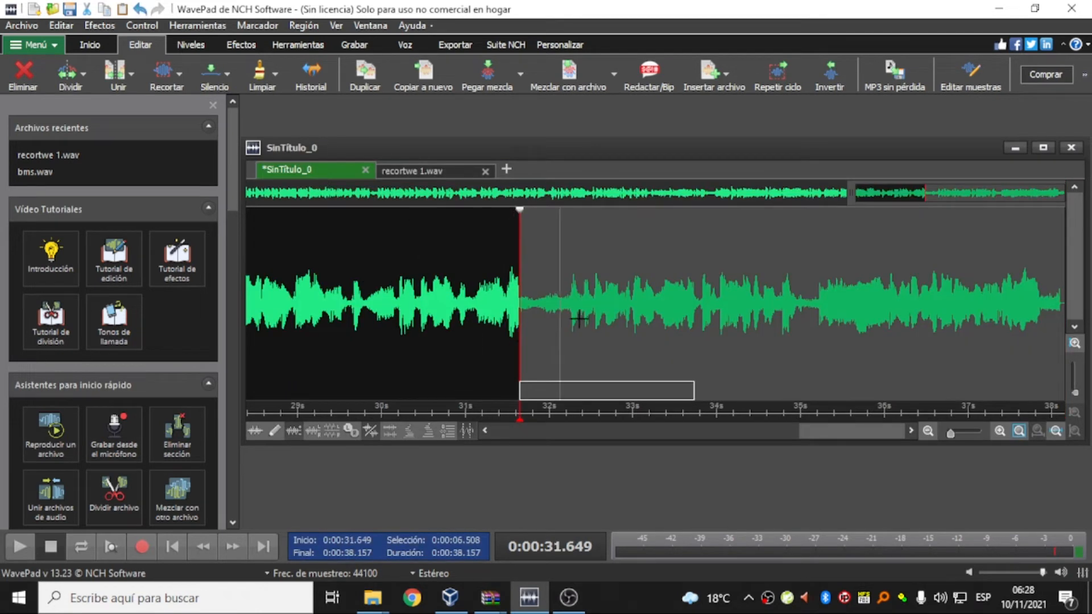
{"action": "left_click", "coordinate": [457, 313]}
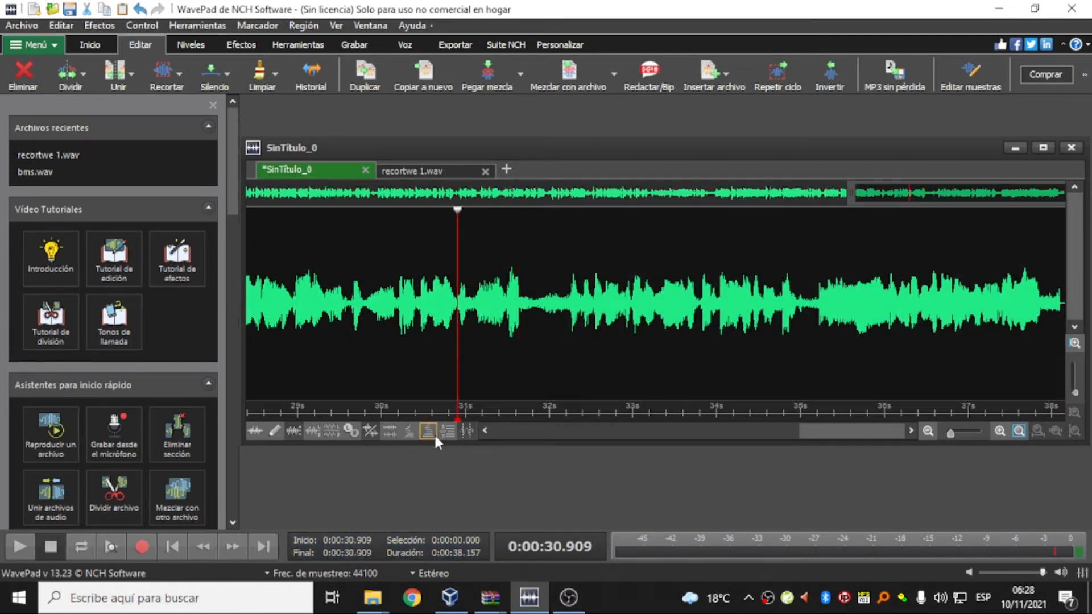
{"action": "left_click_drag", "start_coordinate": [840, 197], "coordinate": [254, 211]}
{"action": "left_click_drag", "start_coordinate": [322, 390], "coordinate": [703, 391]}
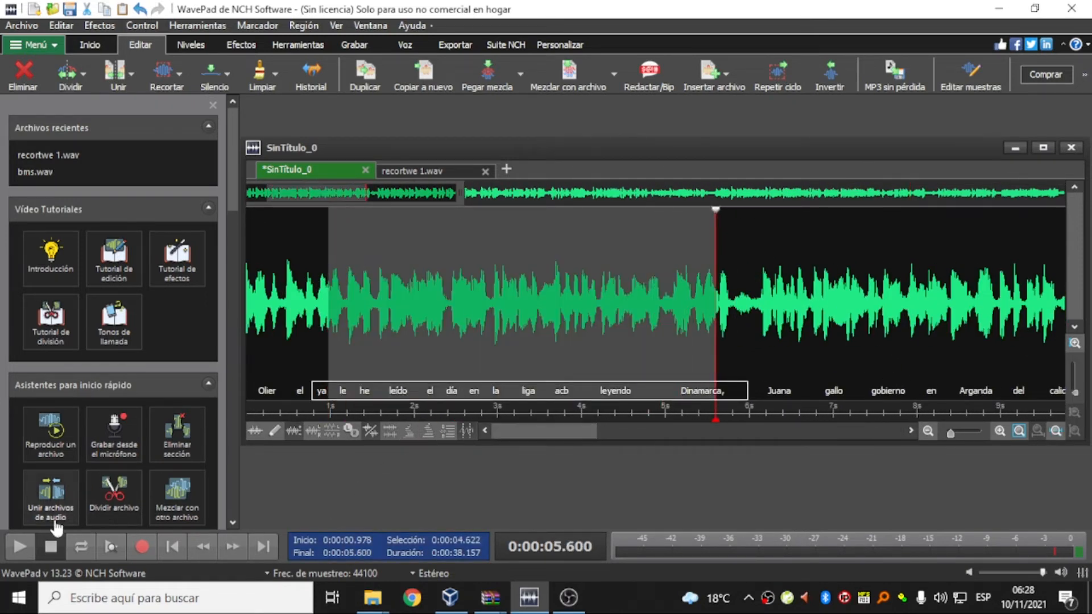
{"action": "left_click", "coordinate": [18, 547]}
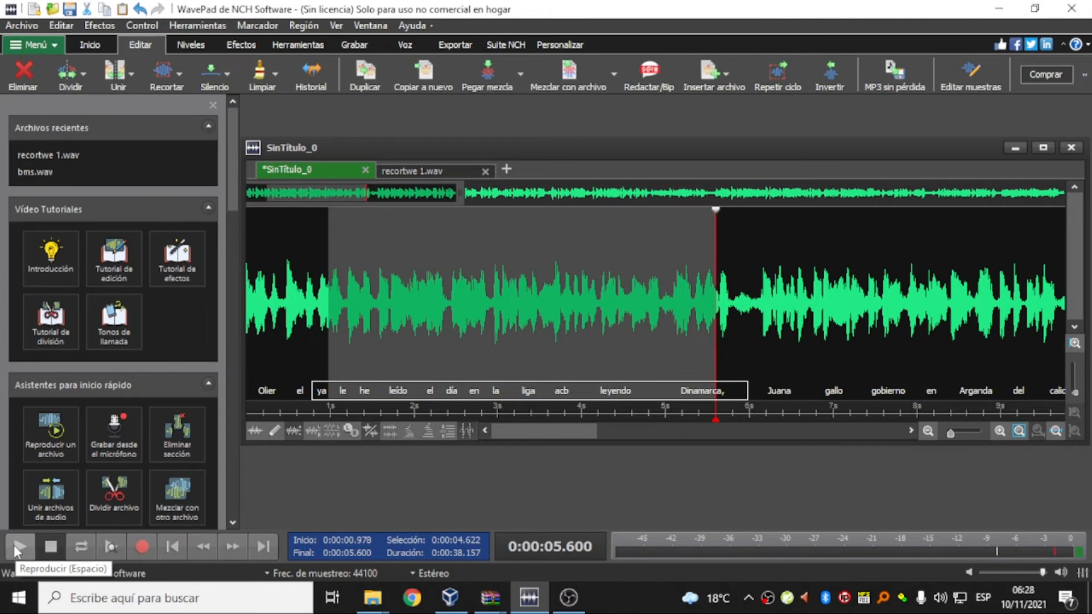
{"action": "right_click", "coordinate": [444, 328]}
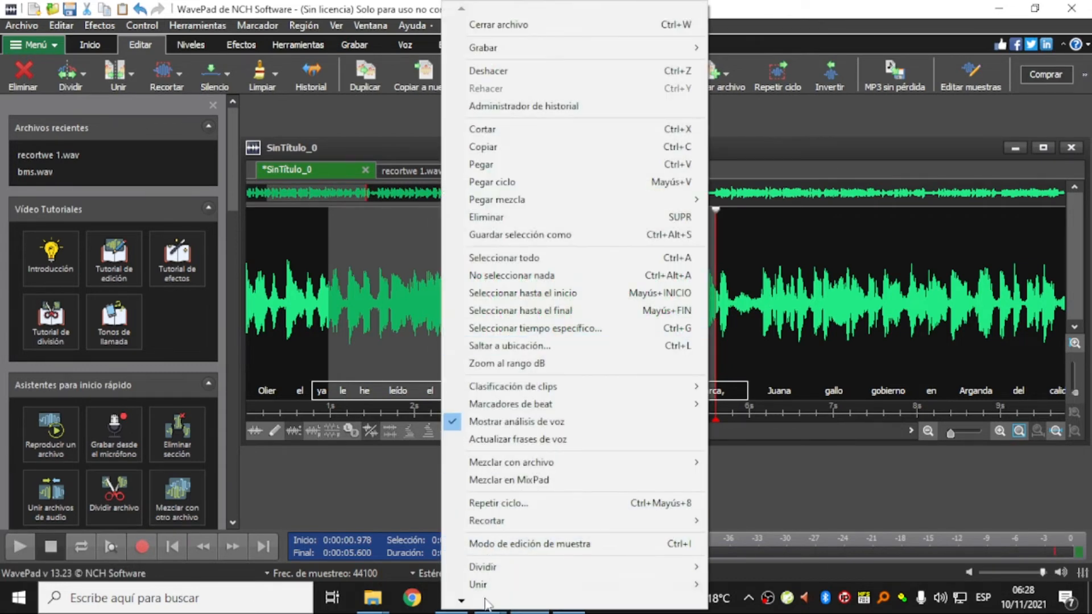
{"action": "left_click", "coordinate": [483, 146]}
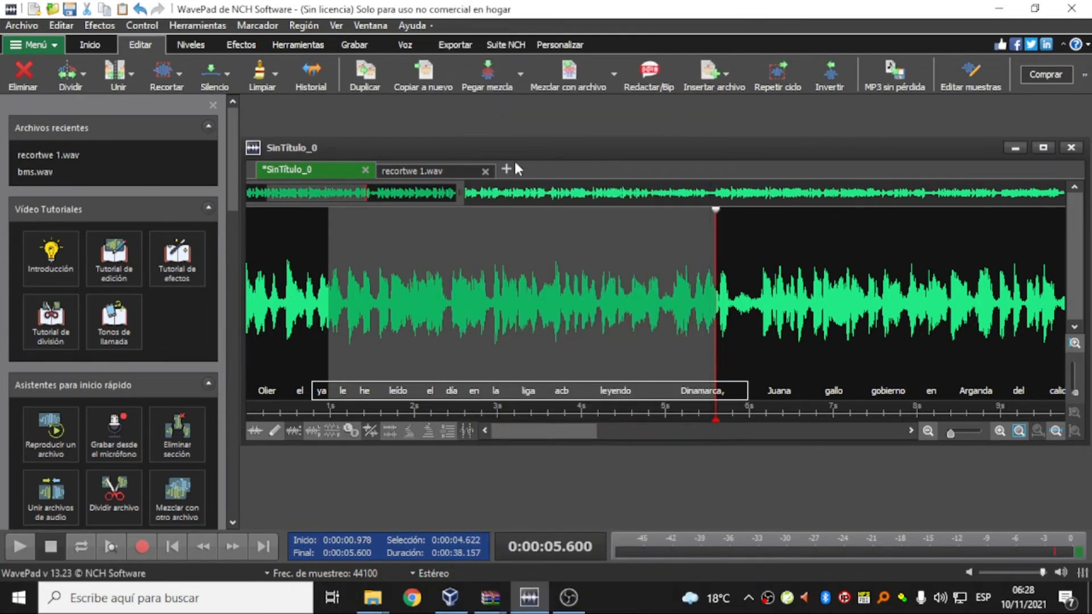
- Create another empty audio file and paste the copied section into it
{"action": "left_click", "coordinate": [508, 170]}
{"action": "right_click", "coordinate": [540, 231]}
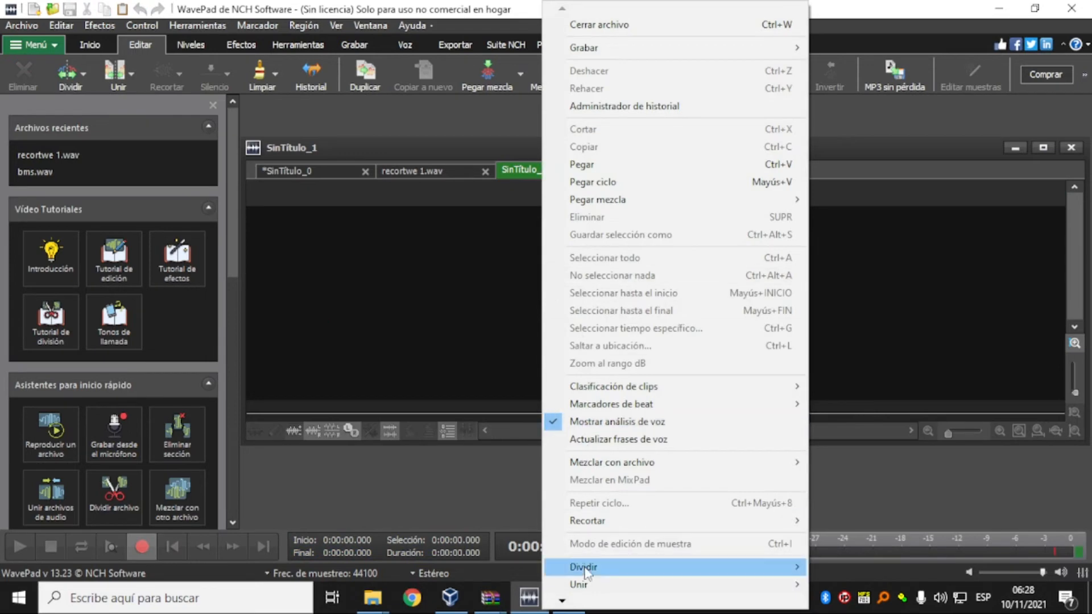
{"action": "left_click", "coordinate": [614, 165]}
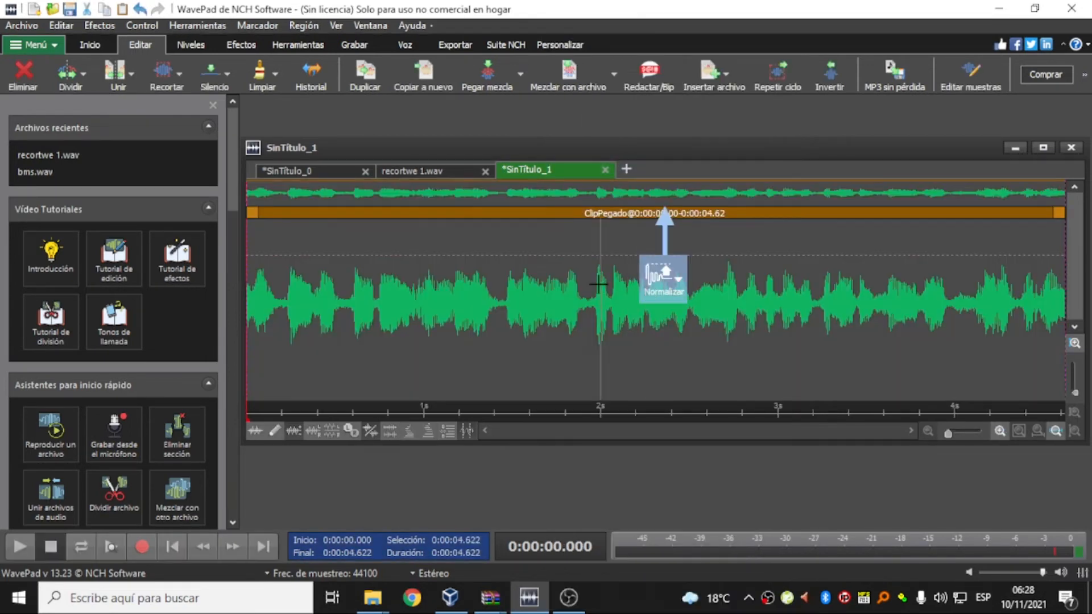
- Save the new clip as the Wave file "clima" with the default encoder options, dismiss the purchase offer and play the clip
{"action": "left_click", "coordinate": [21, 25]}
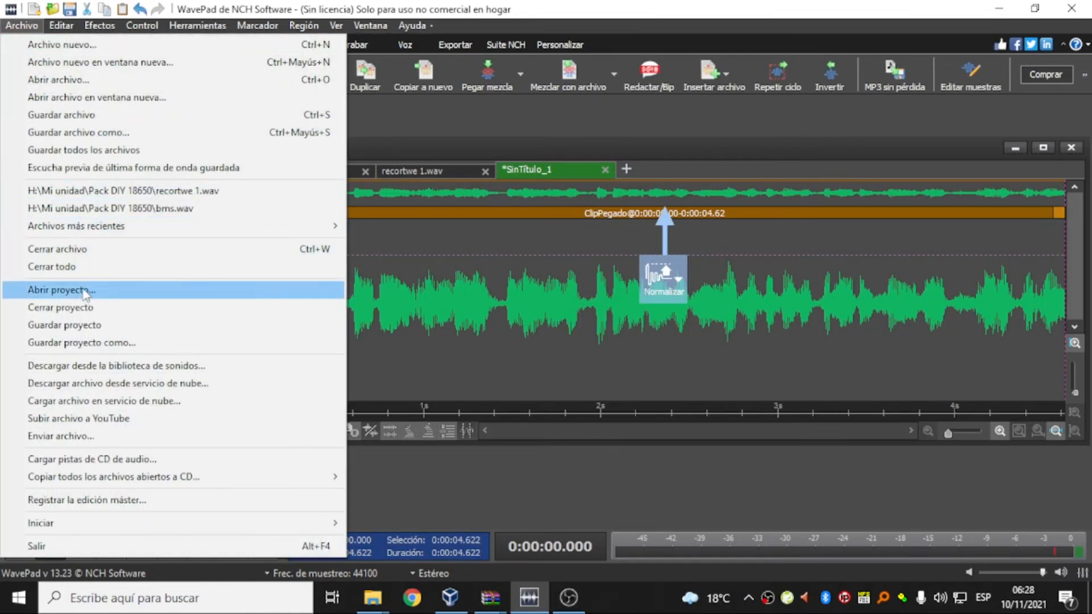
{"action": "left_click", "coordinate": [73, 115]}
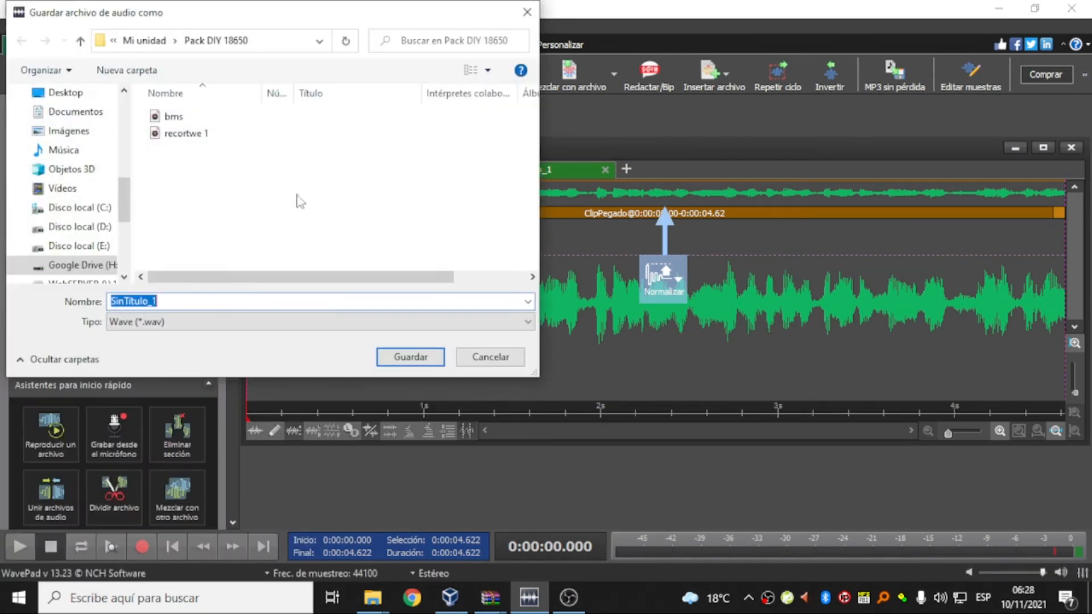
{"action": "type", "text": "clima"}
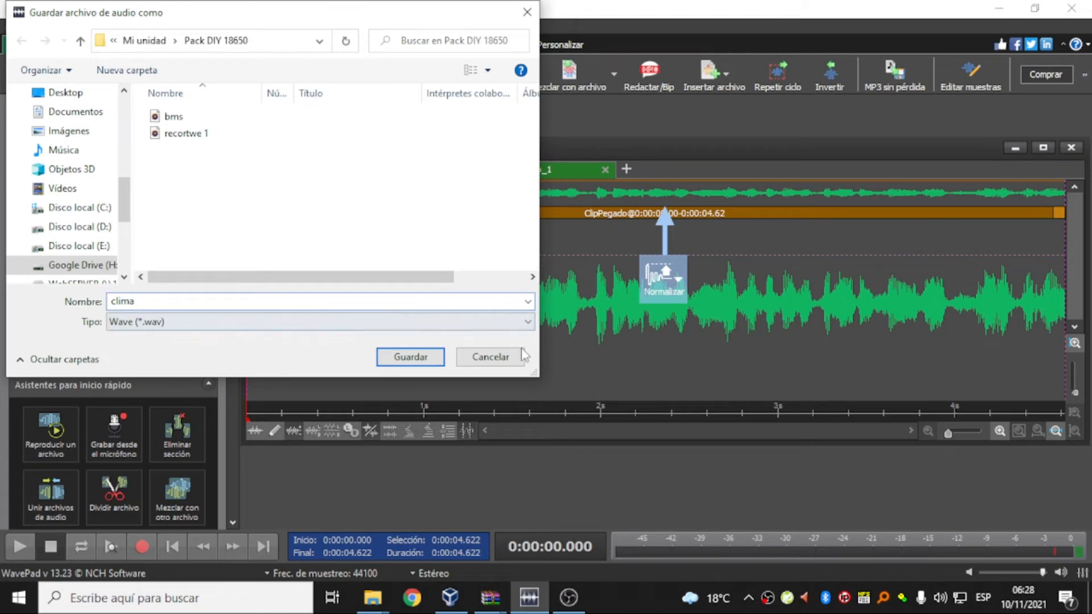
{"action": "key", "text": "Return"}
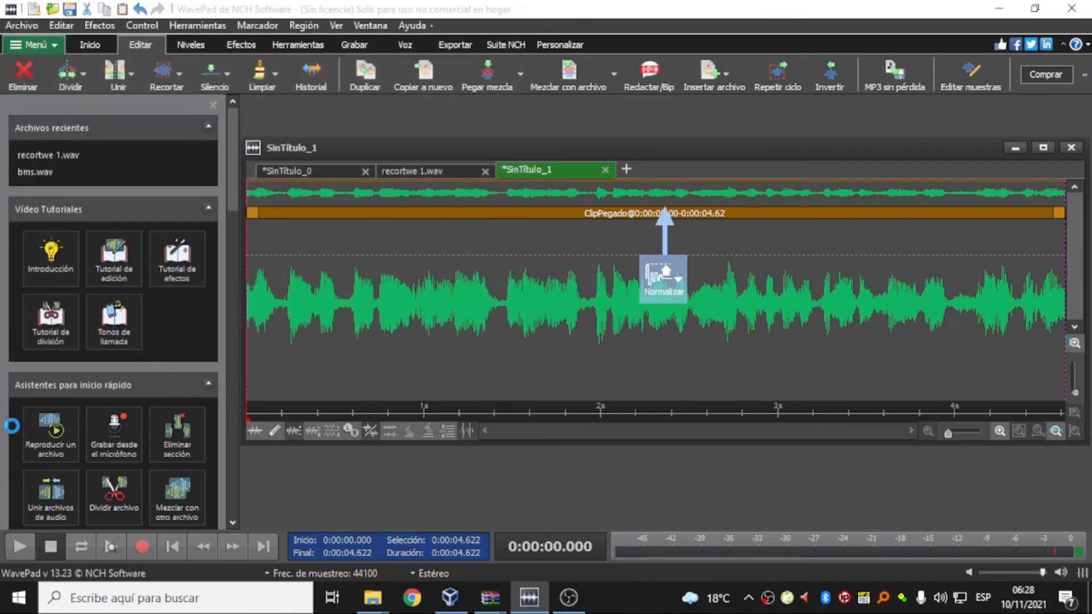
{"action": "left_click", "coordinate": [563, 371]}
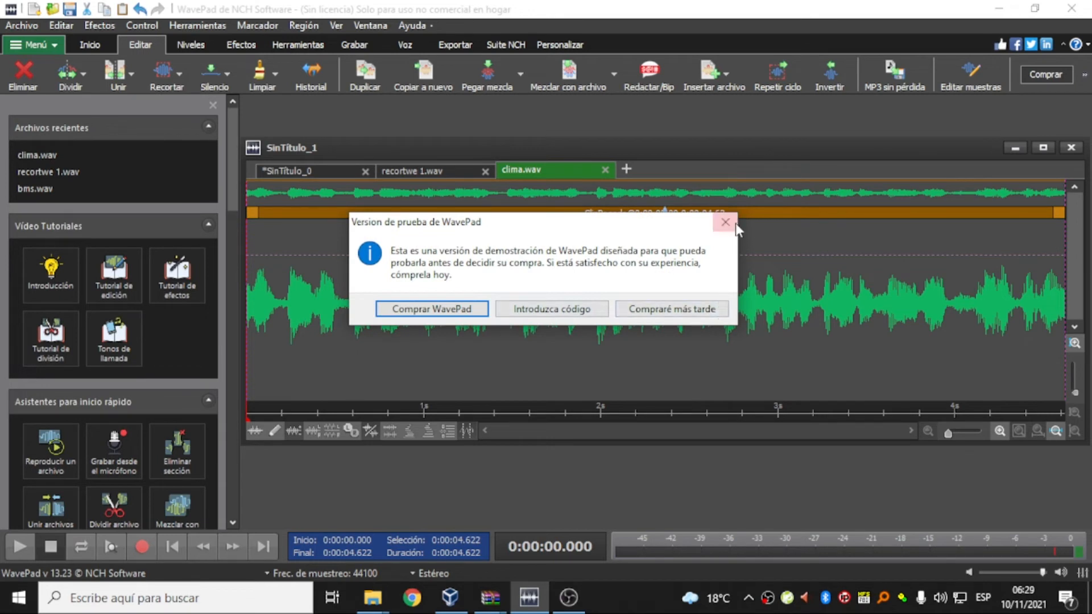
{"action": "left_click", "coordinate": [693, 310]}
{"action": "key", "text": "space"}
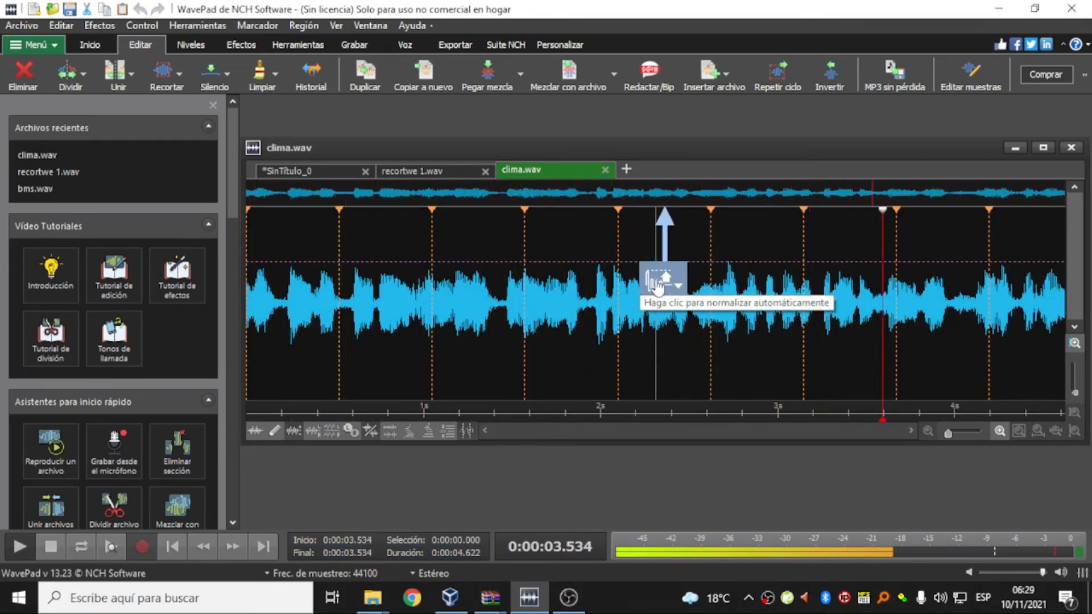
- Close the saved files recortwe 1.wav and clima.wav, keeping only the original recording open
{"action": "left_click", "coordinate": [428, 170]}
{"action": "left_click", "coordinate": [485, 170]}
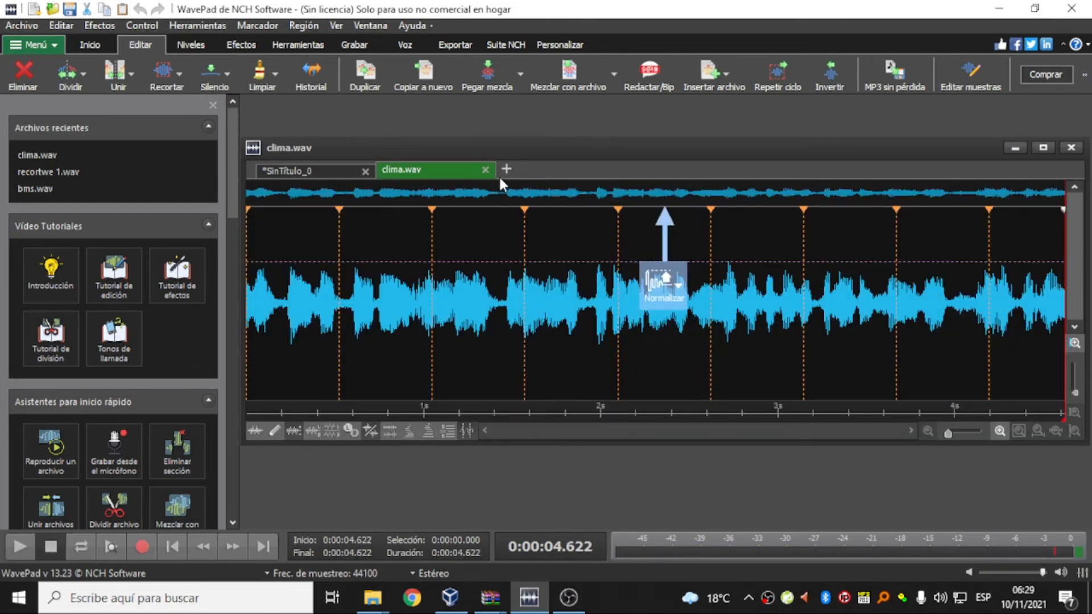
{"action": "left_click", "coordinate": [486, 170]}
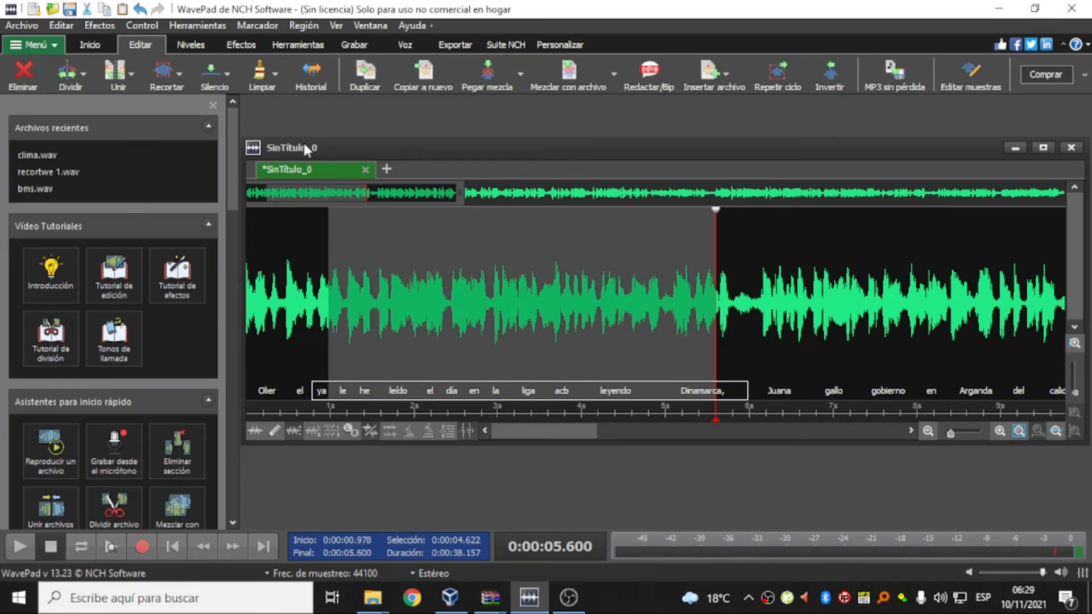
- Review the available customization, NCH suite, export, voice, recording, tool and effect commands
{"action": "left_click", "coordinate": [561, 46]}
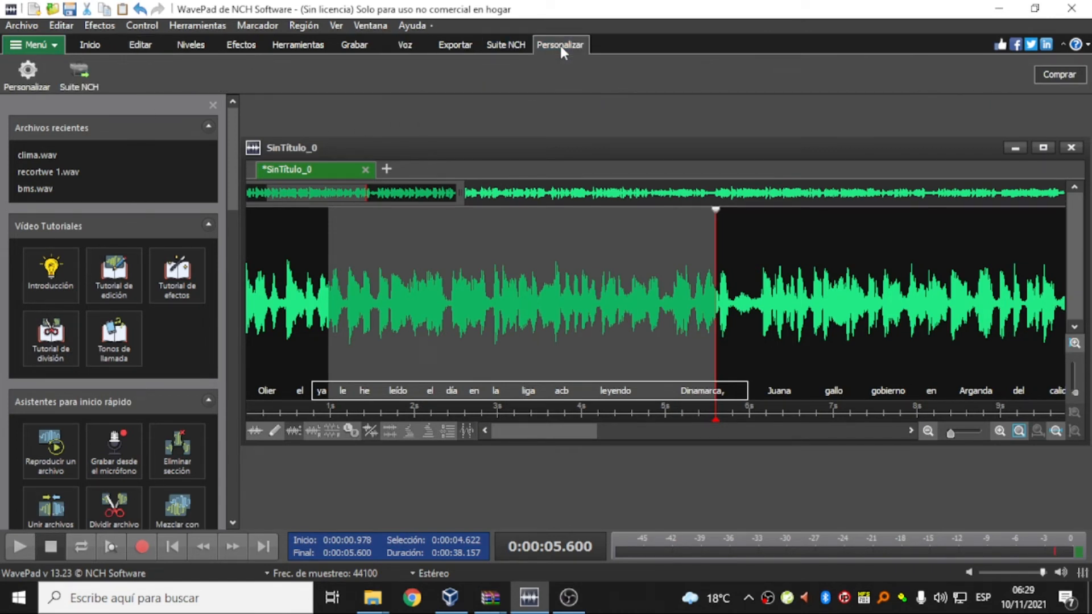
{"action": "left_click", "coordinate": [511, 46]}
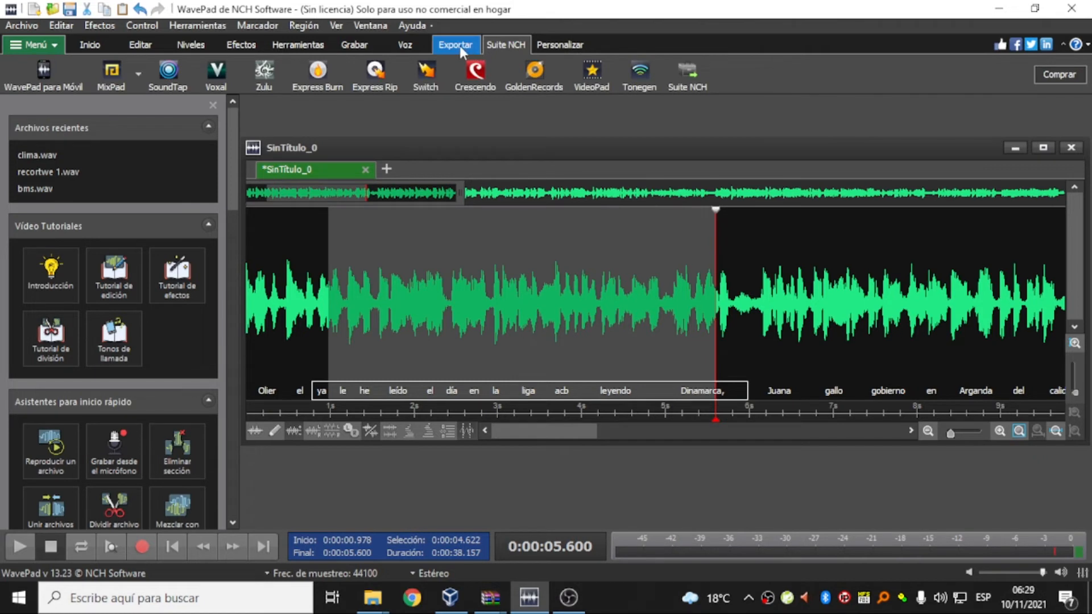
{"action": "left_click", "coordinate": [455, 44]}
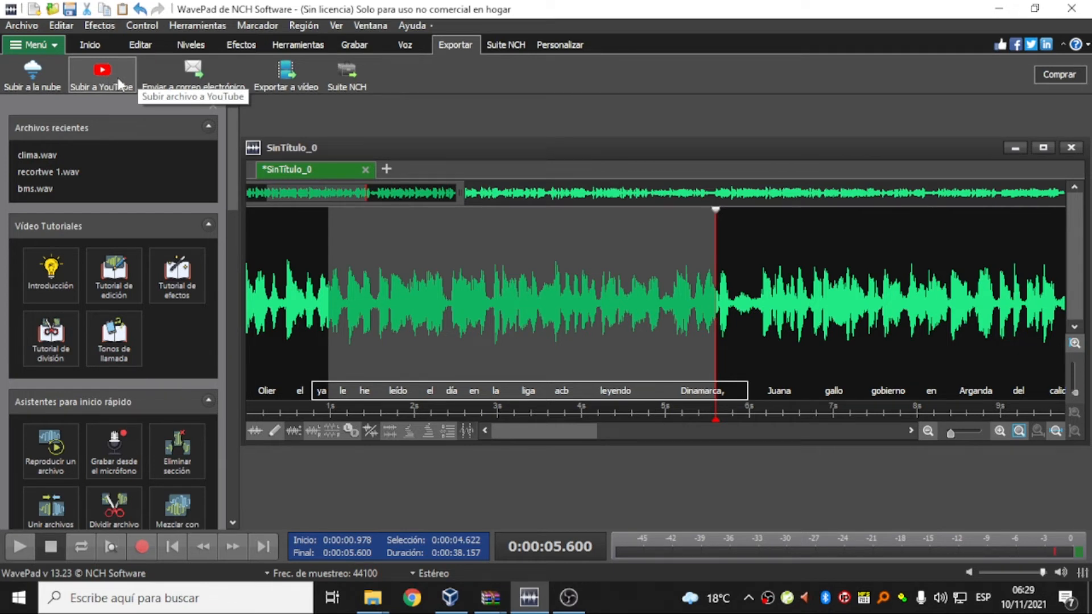
{"action": "left_click", "coordinate": [398, 42]}
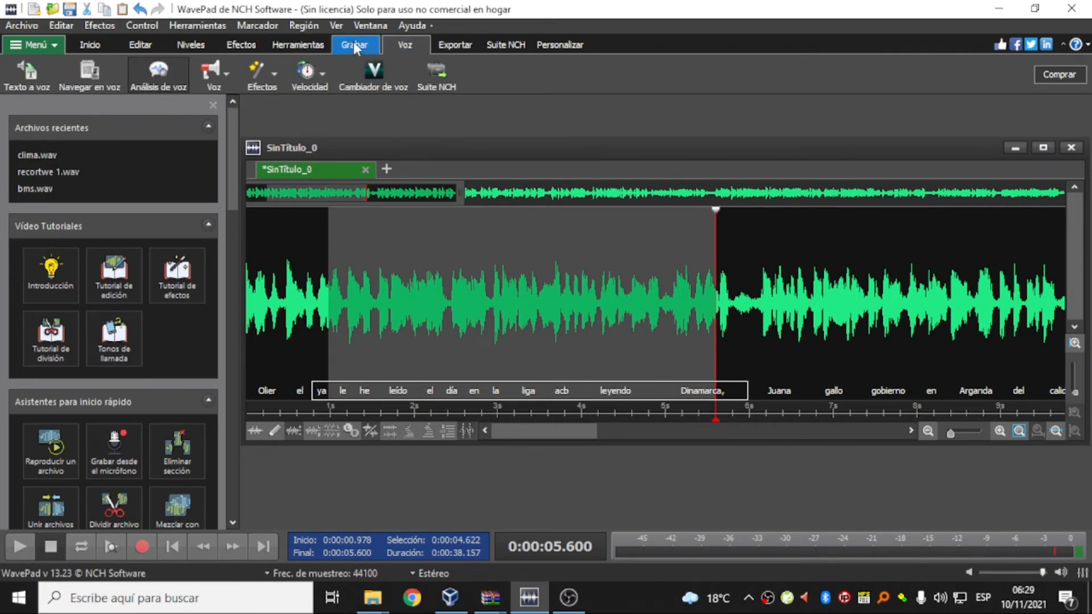
{"action": "left_click", "coordinate": [355, 45]}
{"action": "left_click", "coordinate": [415, 44]}
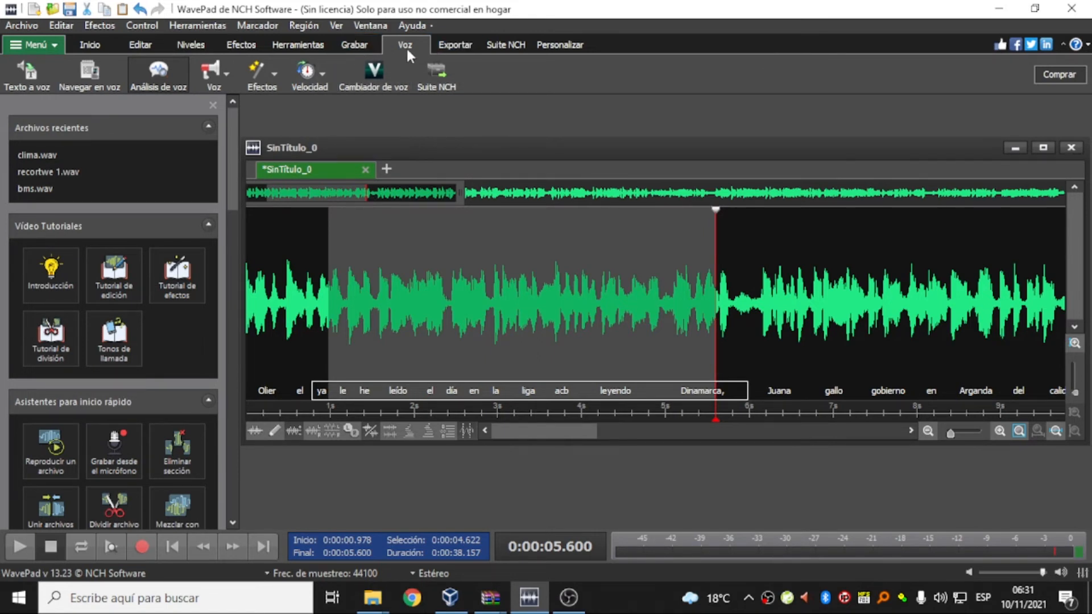
{"action": "left_click", "coordinate": [361, 43]}
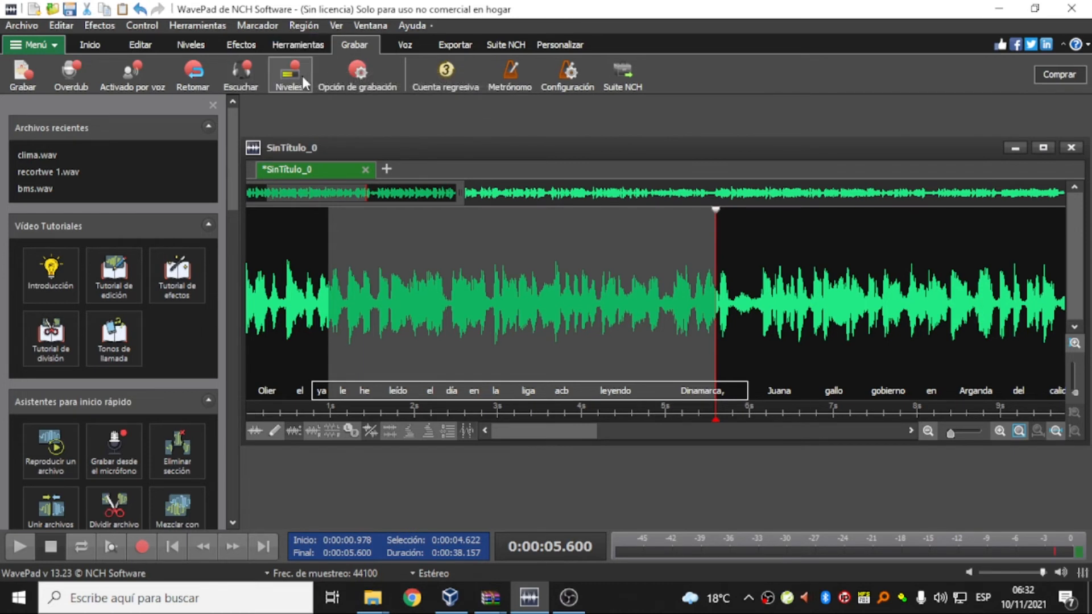
{"action": "left_click", "coordinate": [301, 43]}
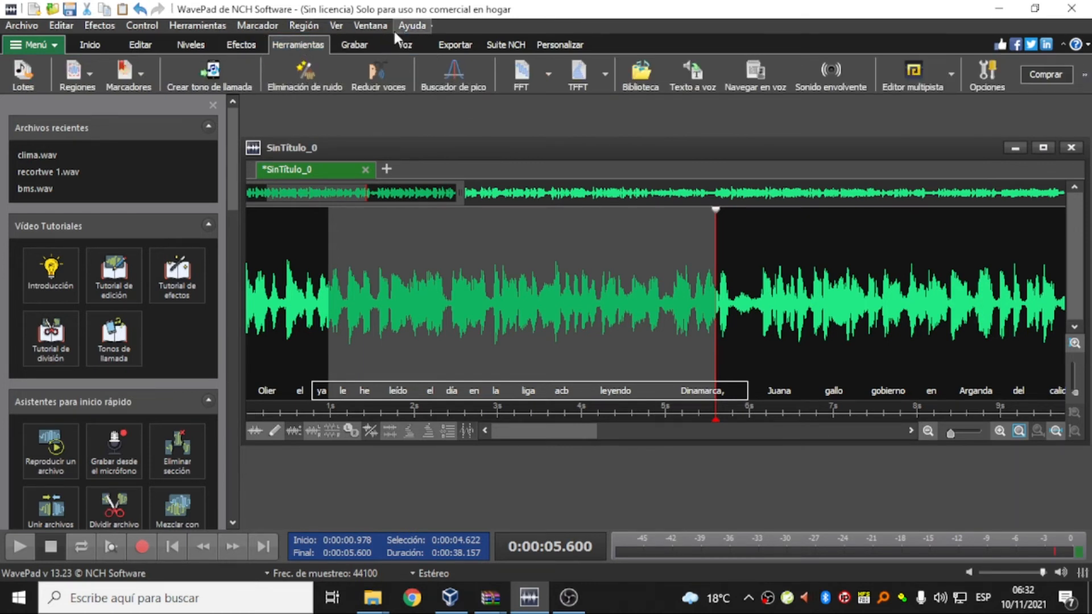
{"action": "left_click", "coordinate": [237, 46]}
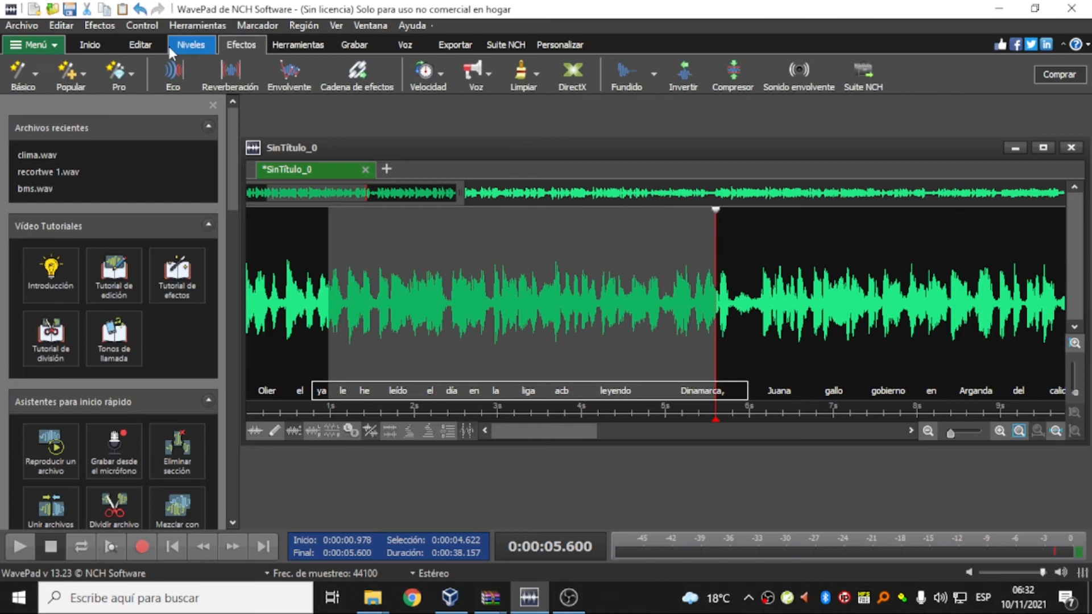
- Review the level, edit and home commands and the full command menu, and select a section of the recording's waveform
{"action": "left_click", "coordinate": [199, 43]}
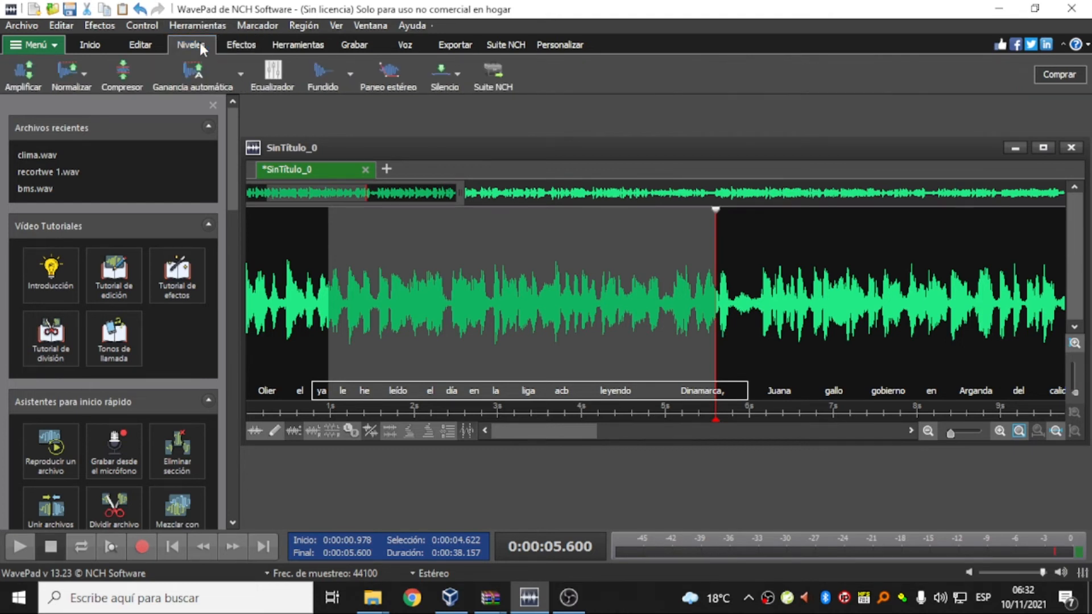
{"action": "left_click", "coordinate": [135, 45]}
{"action": "left_click", "coordinate": [99, 49]}
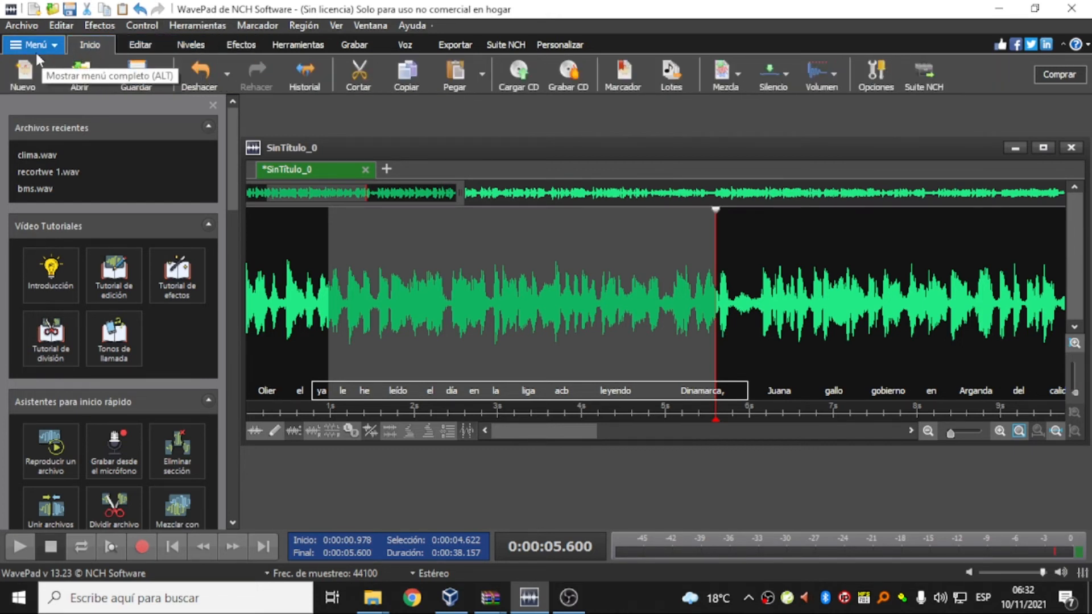
{"action": "left_click", "coordinate": [36, 45]}
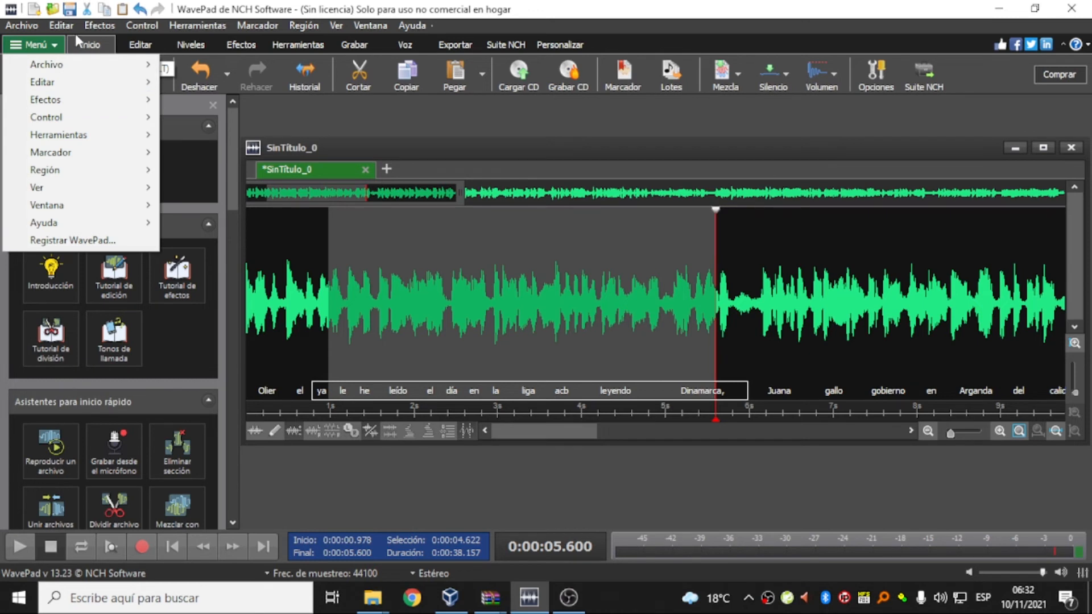
{"action": "left_click", "coordinate": [340, 8]}
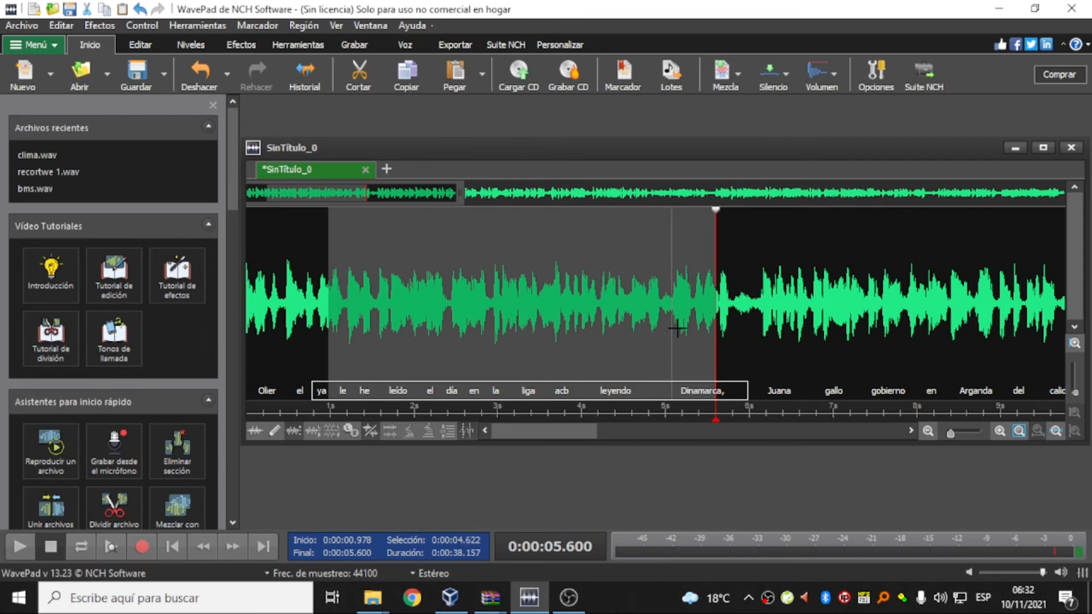
{"action": "left_click_drag", "start_coordinate": [367, 292], "coordinate": [982, 297]}
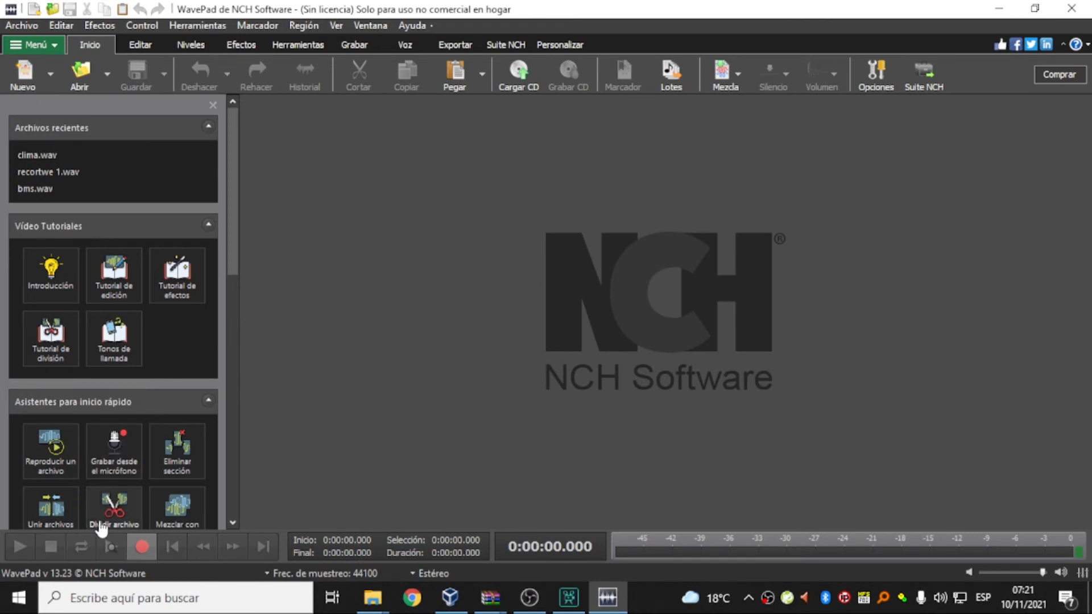
- Start recording a new audio file and maximize its window
{"action": "left_click", "coordinate": [141, 546]}
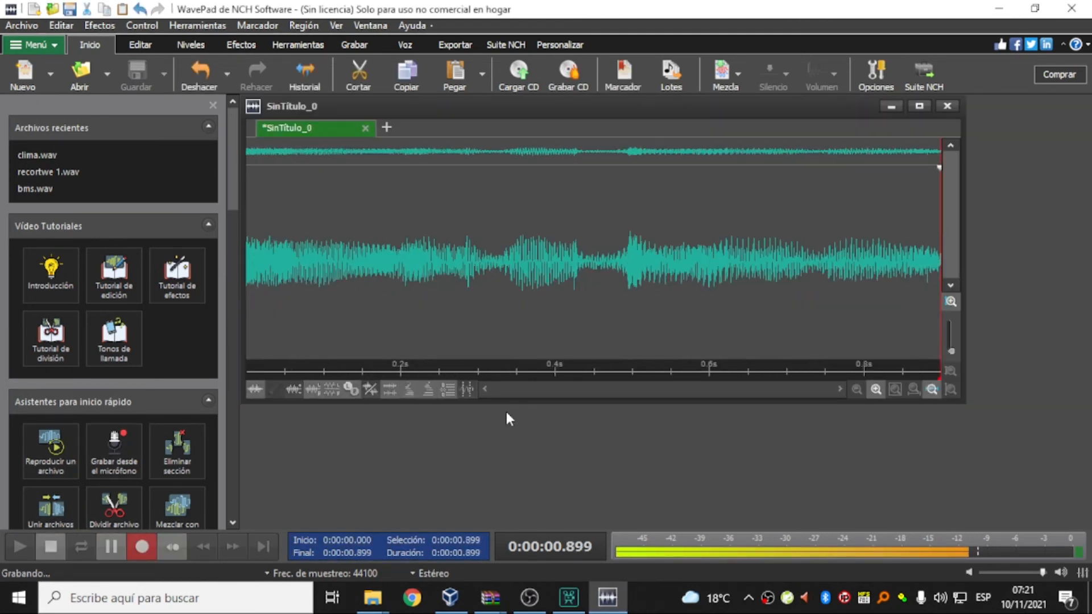
{"action": "left_click", "coordinate": [919, 108]}
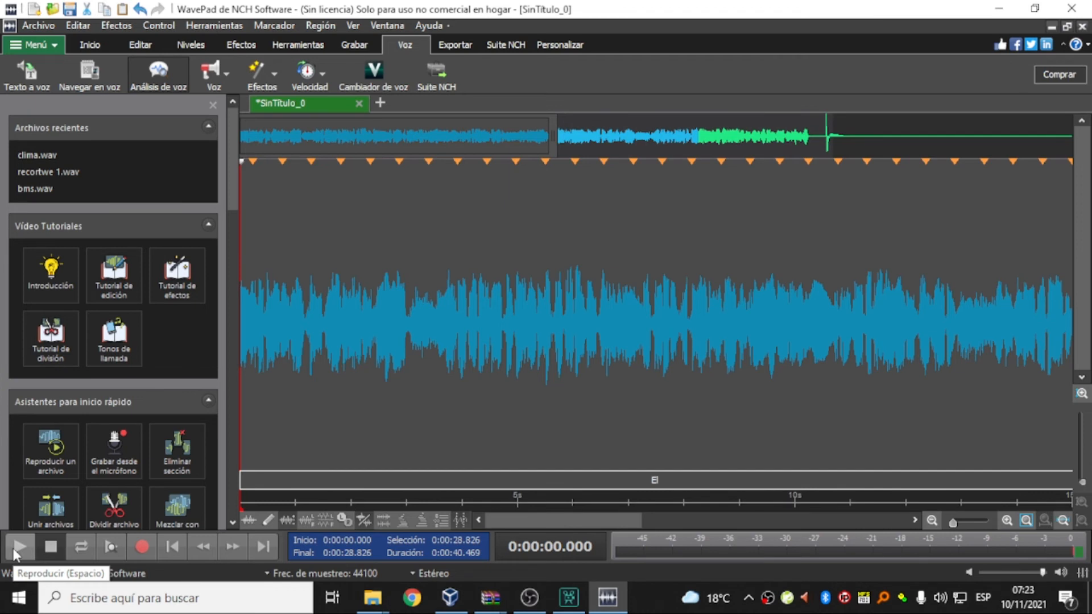
- Play the start of the new recording, stop playback and close the file without saving it
{"action": "left_click", "coordinate": [14, 549]}
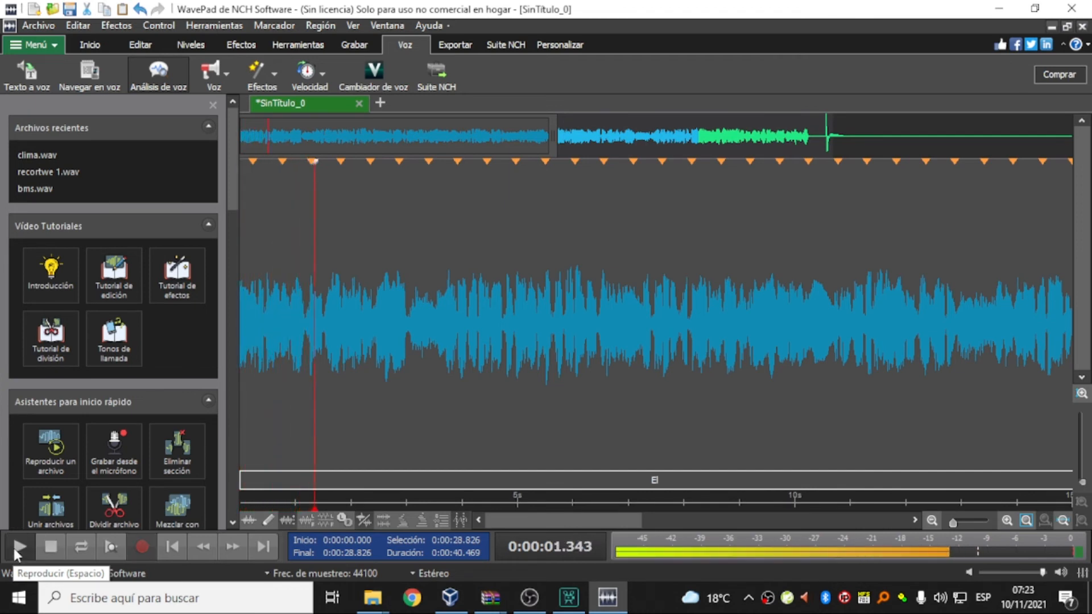
{"action": "left_click", "coordinate": [13, 548]}
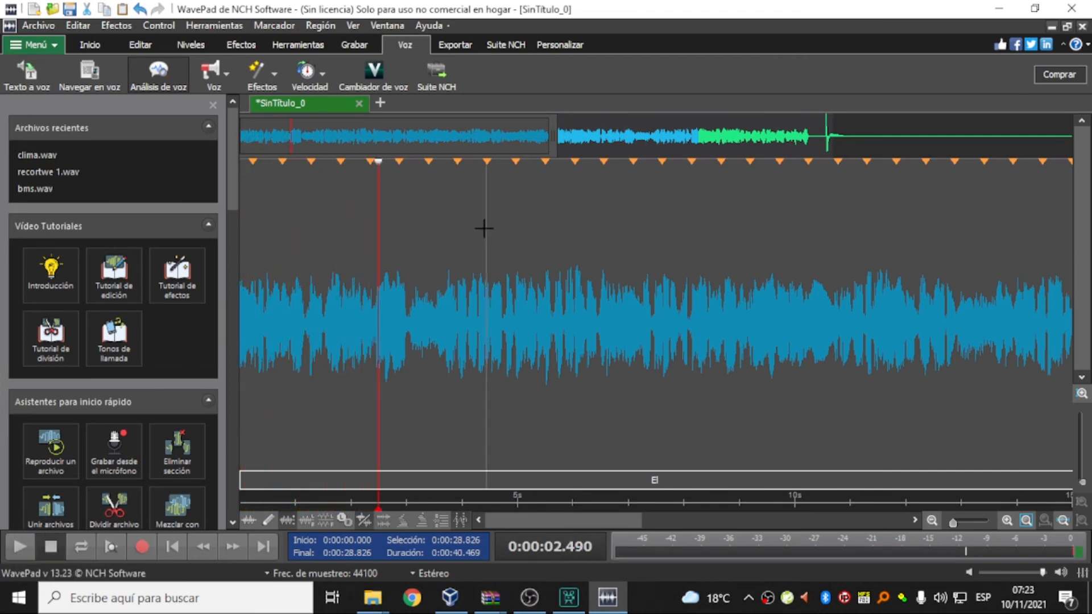
{"action": "left_click", "coordinate": [359, 103]}
{"action": "left_click", "coordinate": [555, 296]}
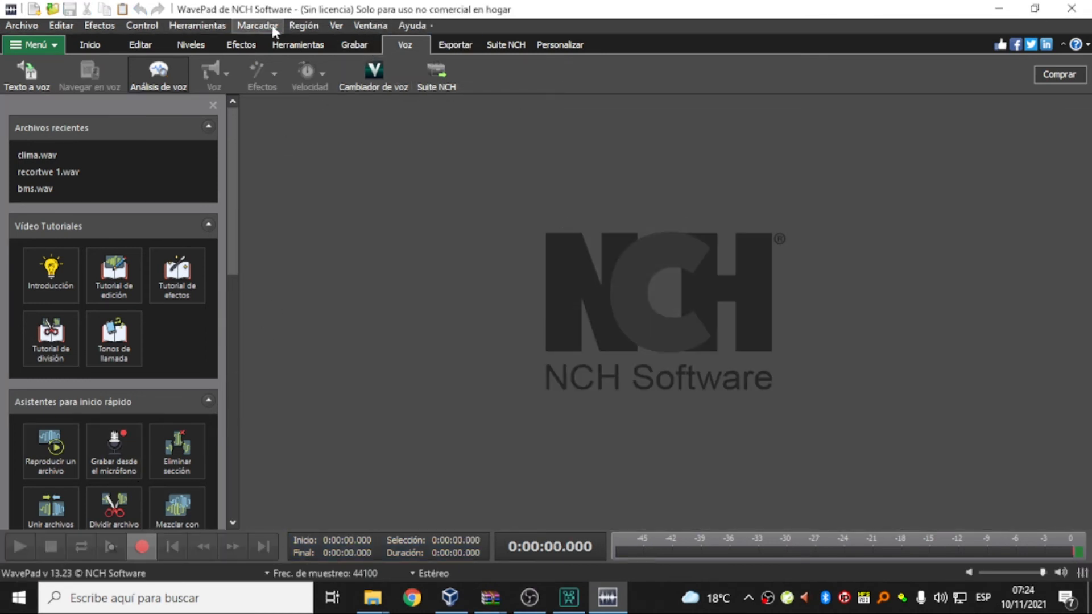
- Open the program's recording options and set the recording device to the IC-7300 USB audio microphone
{"action": "left_click", "coordinate": [189, 25]}
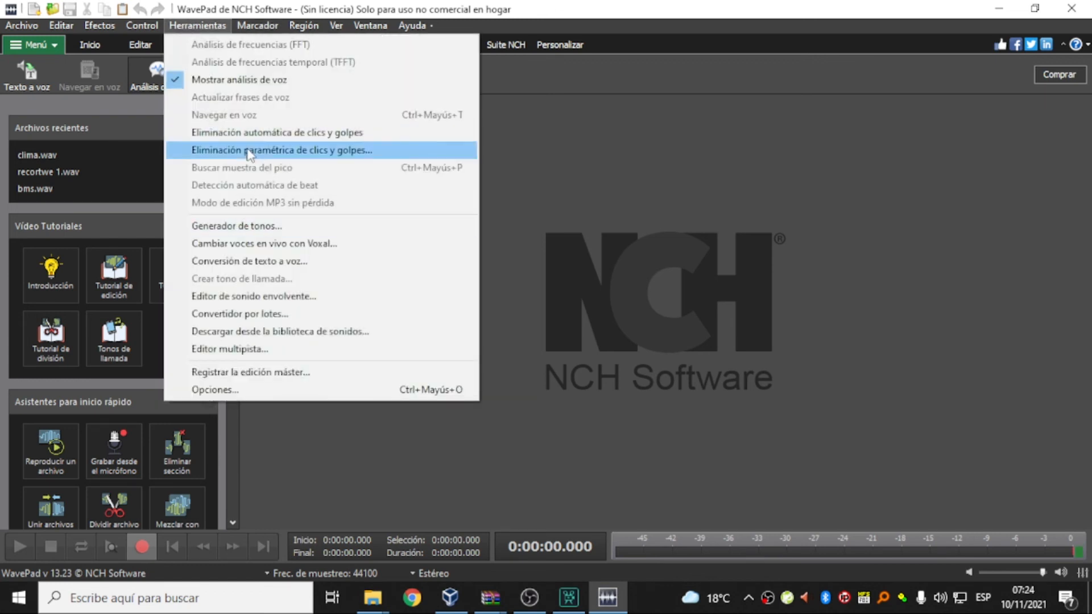
{"action": "left_click", "coordinate": [263, 390]}
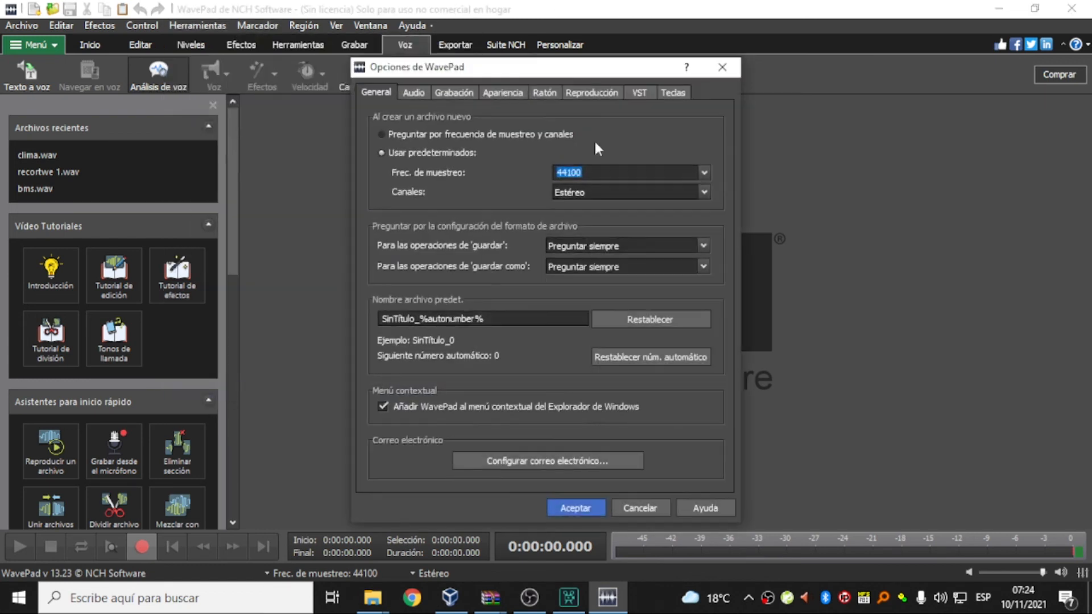
{"action": "left_click", "coordinate": [453, 92]}
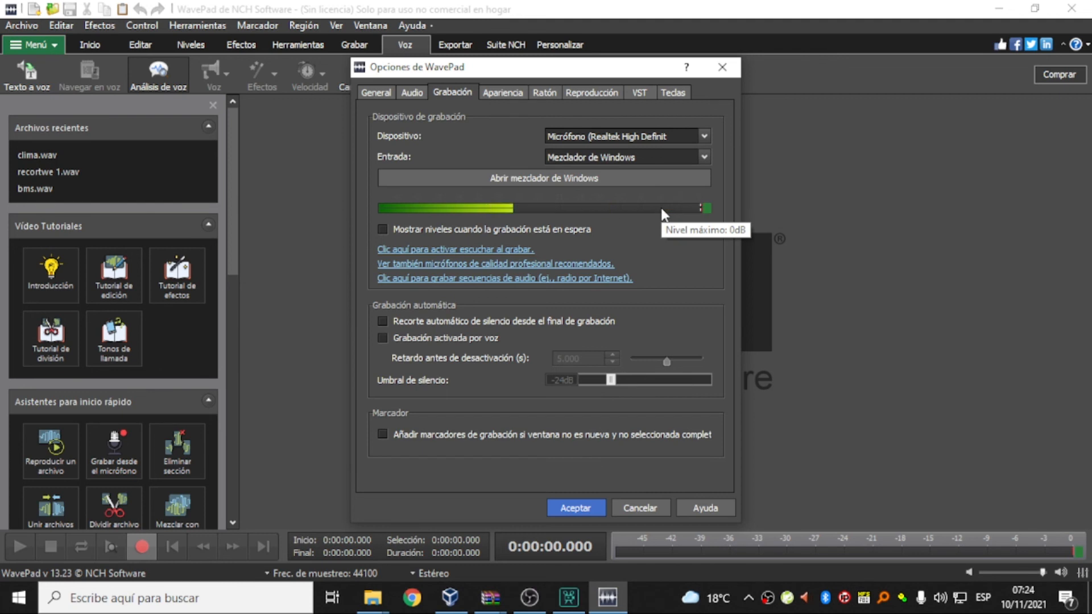
{"action": "left_click", "coordinate": [669, 135]}
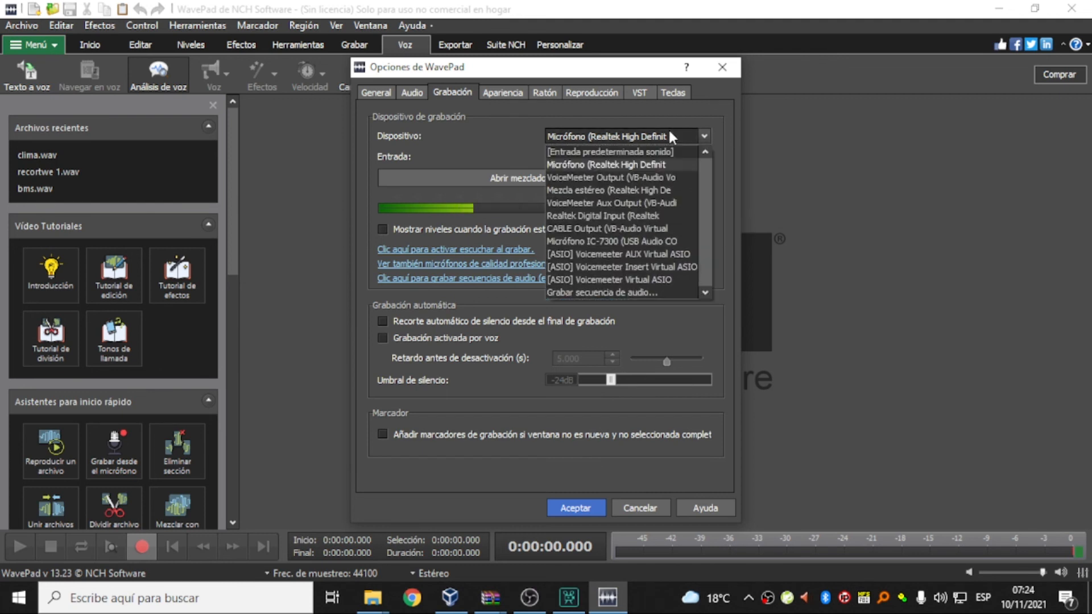
{"action": "left_click", "coordinate": [624, 244]}
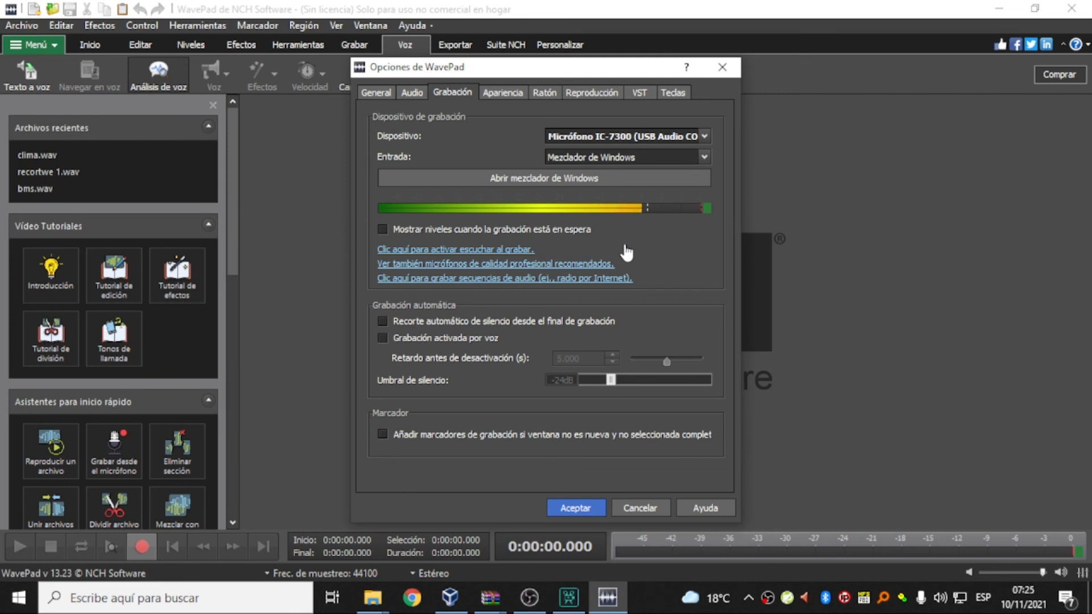
- Set the recording device back to the Realtek High Definition microphone and accept the options
{"action": "left_click", "coordinate": [670, 135]}
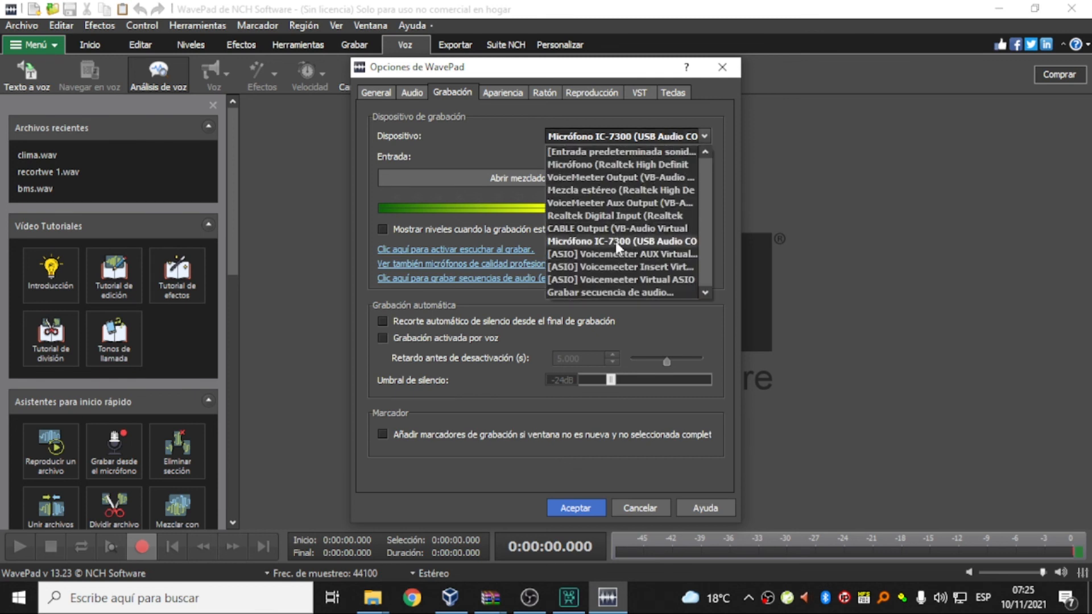
{"action": "left_click", "coordinate": [630, 165]}
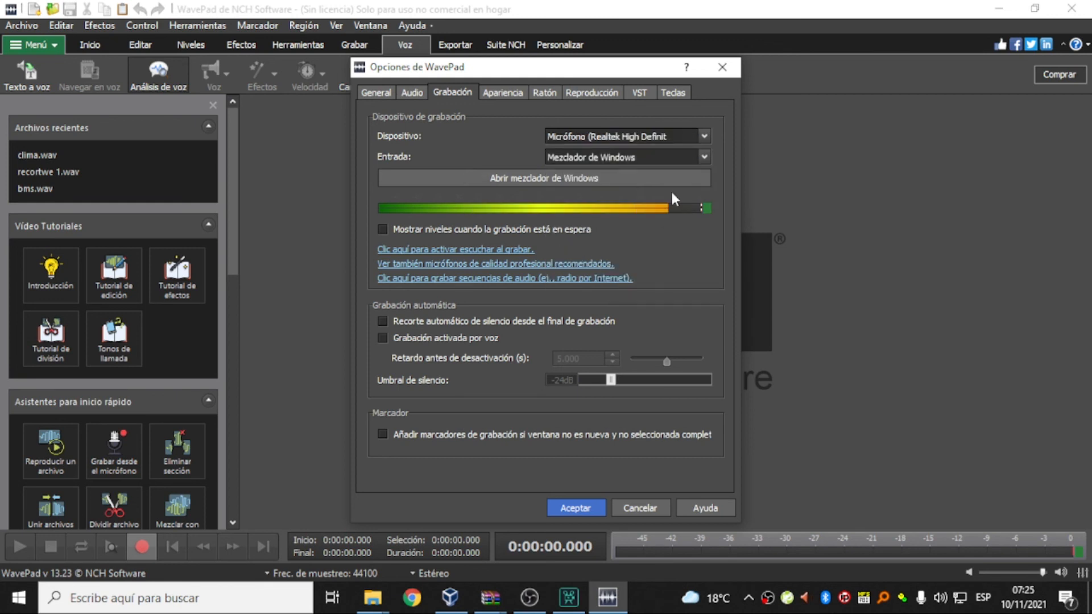
{"action": "left_click", "coordinate": [589, 508]}
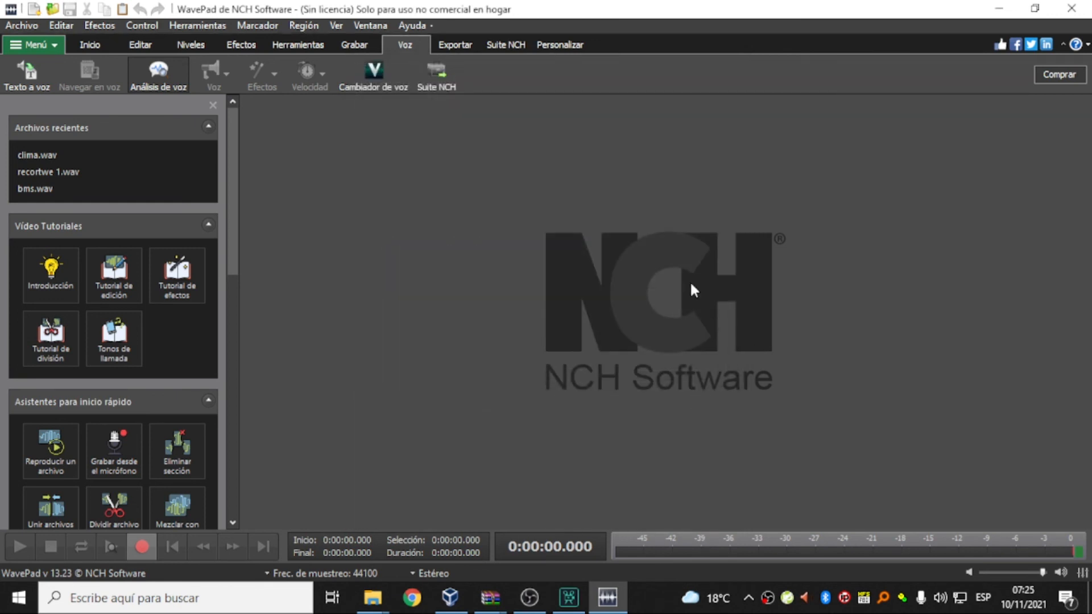